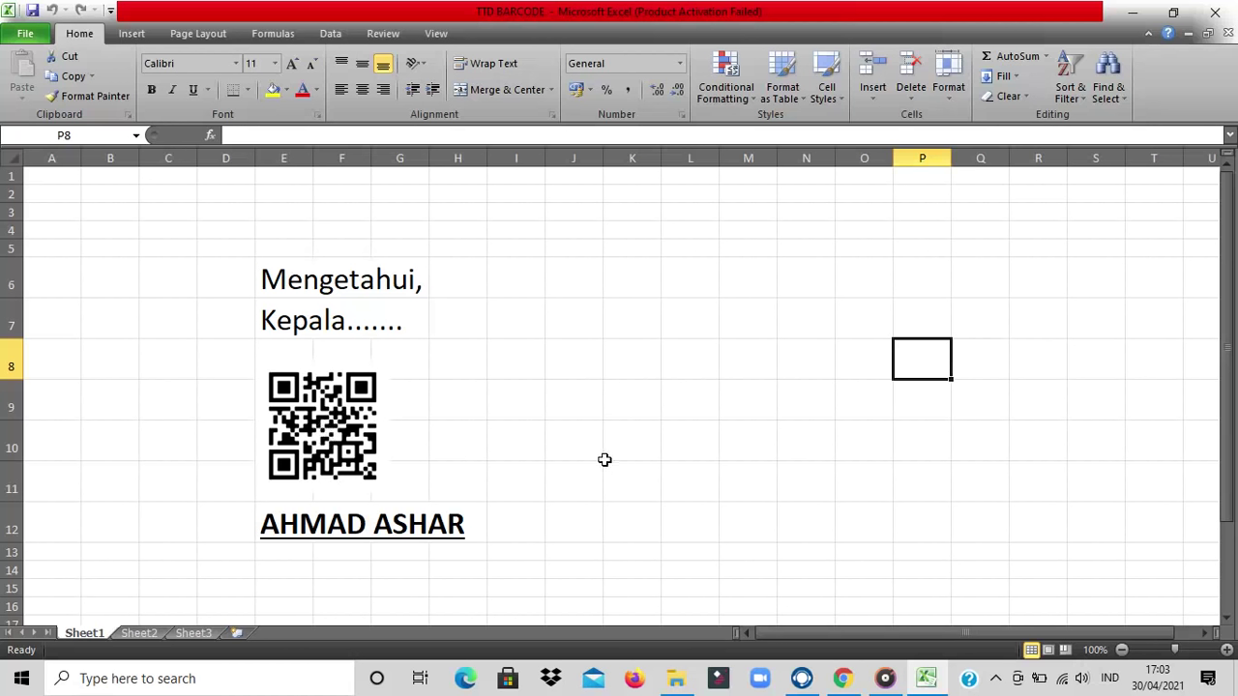
# Step: Switch to Chrome and search Google for "qr code generator"
pyautogui.click(838, 681)
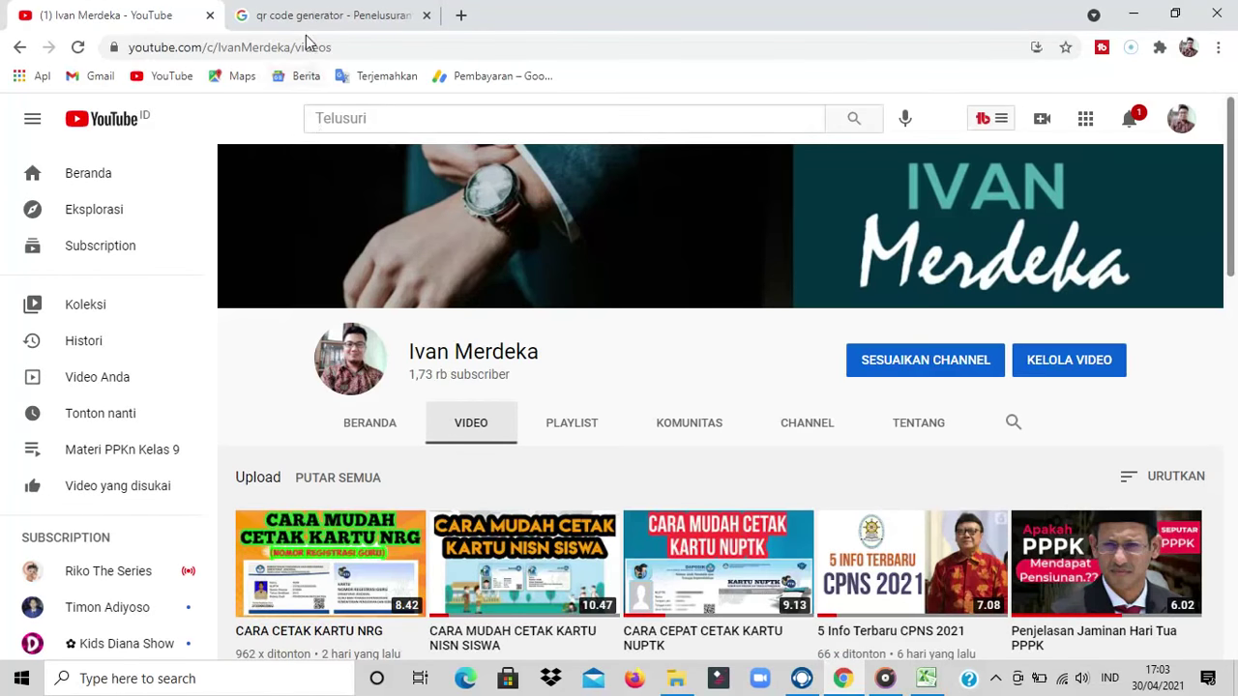
pyautogui.click(324, 12)
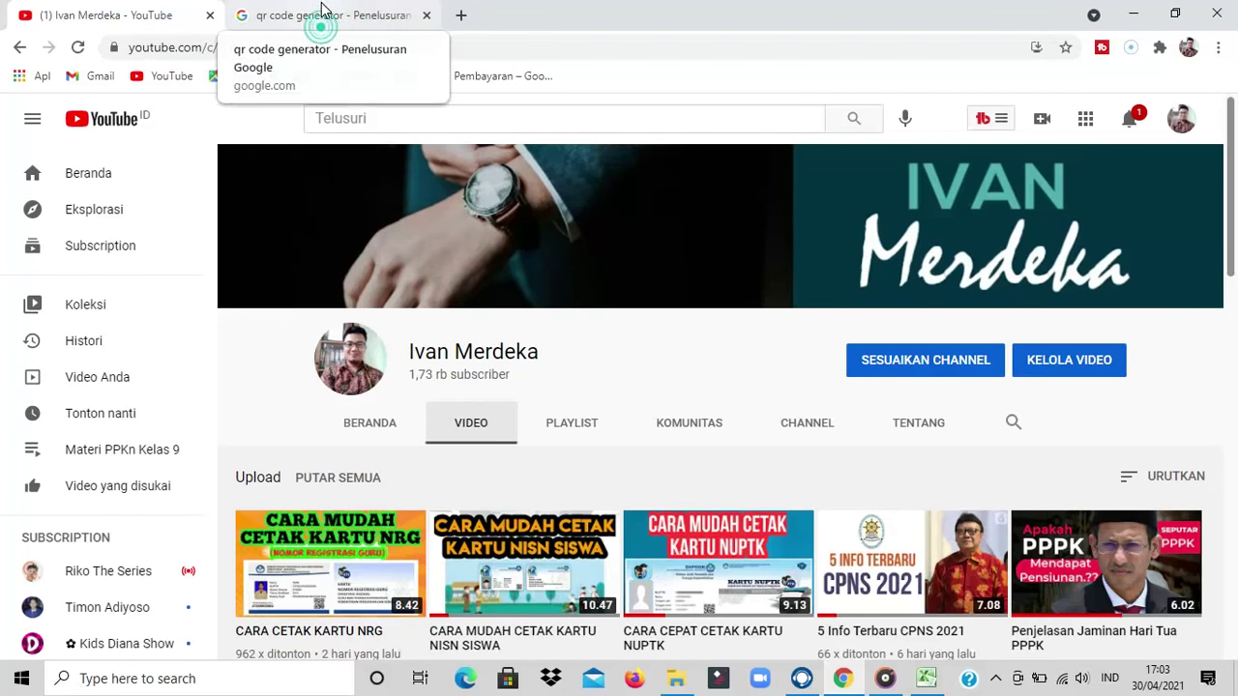
pyautogui.click(63, 145)
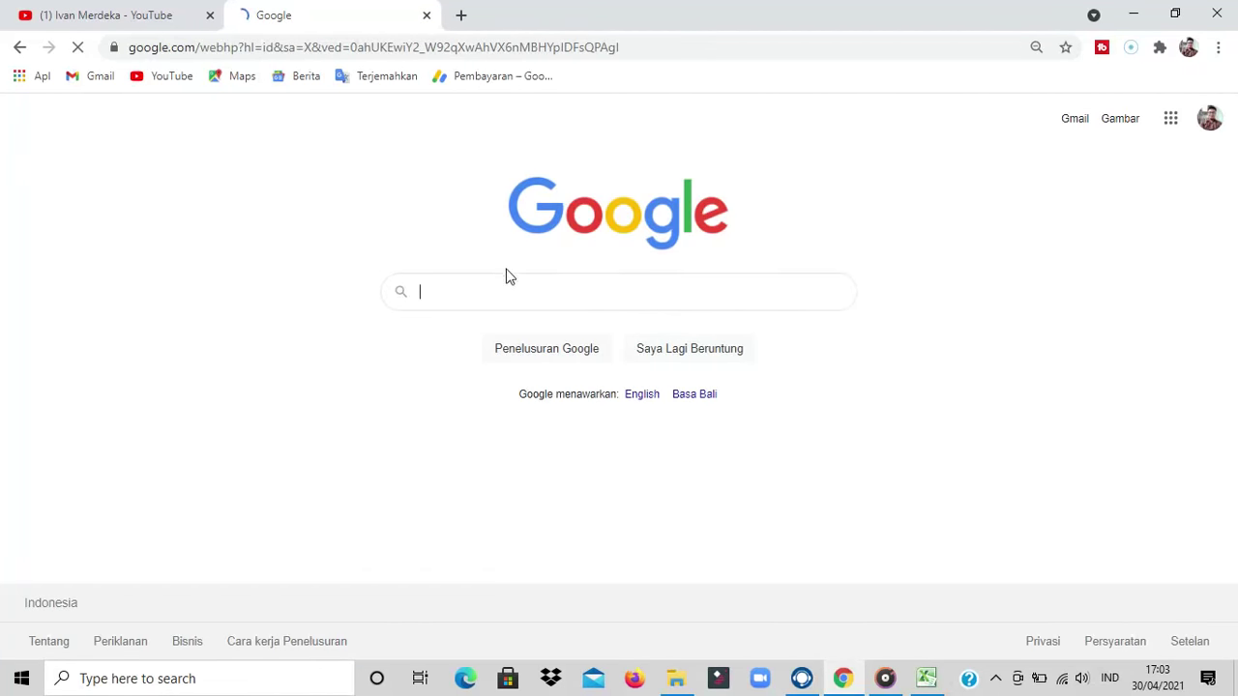
pyautogui.click(523, 284)
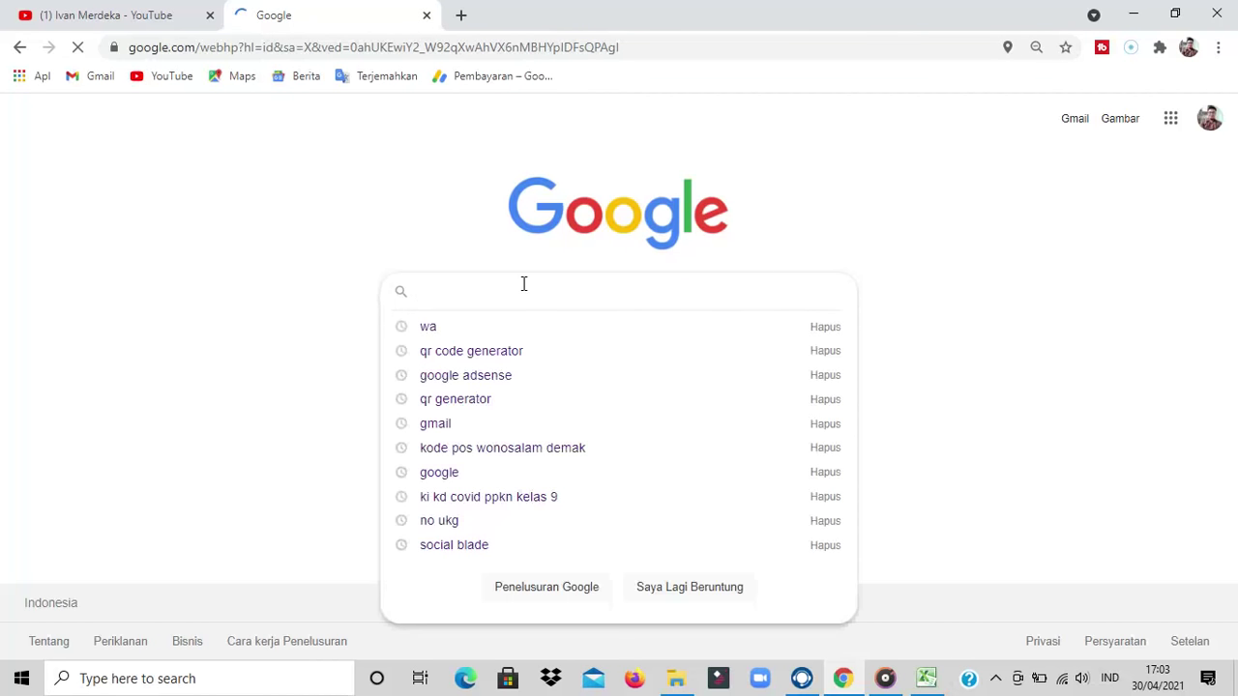
pyautogui.write('g')
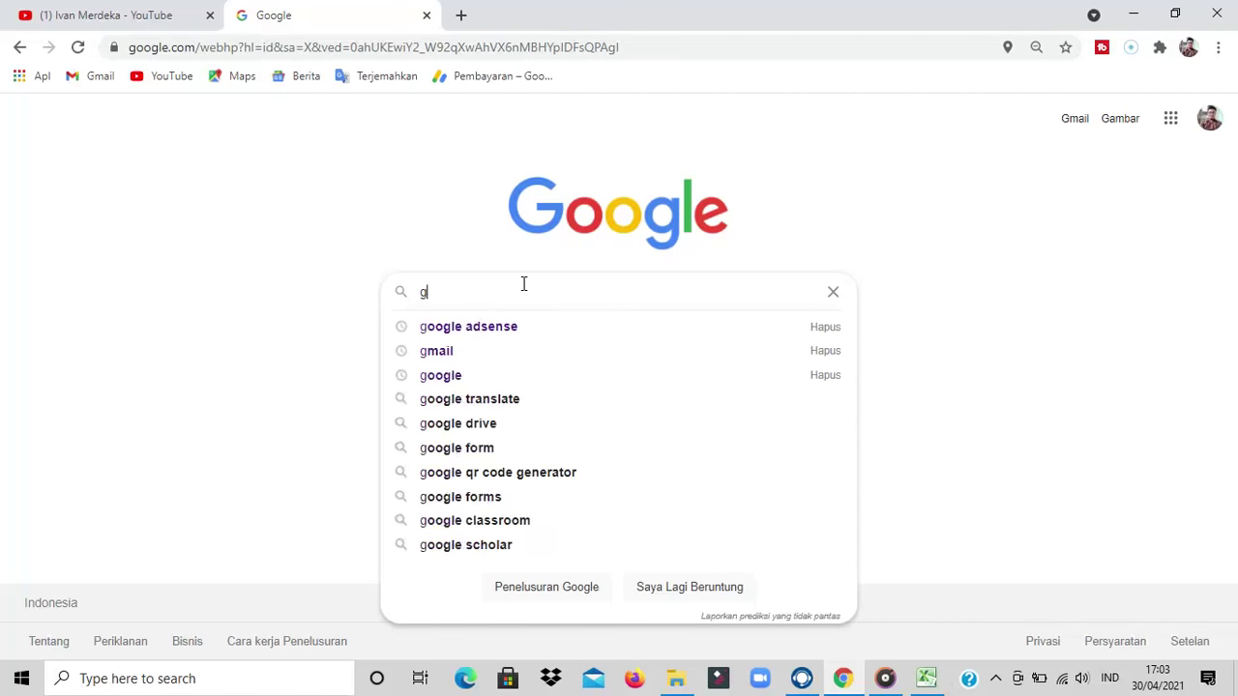
pyautogui.press('BackSpace')
pyautogui.write('qr')
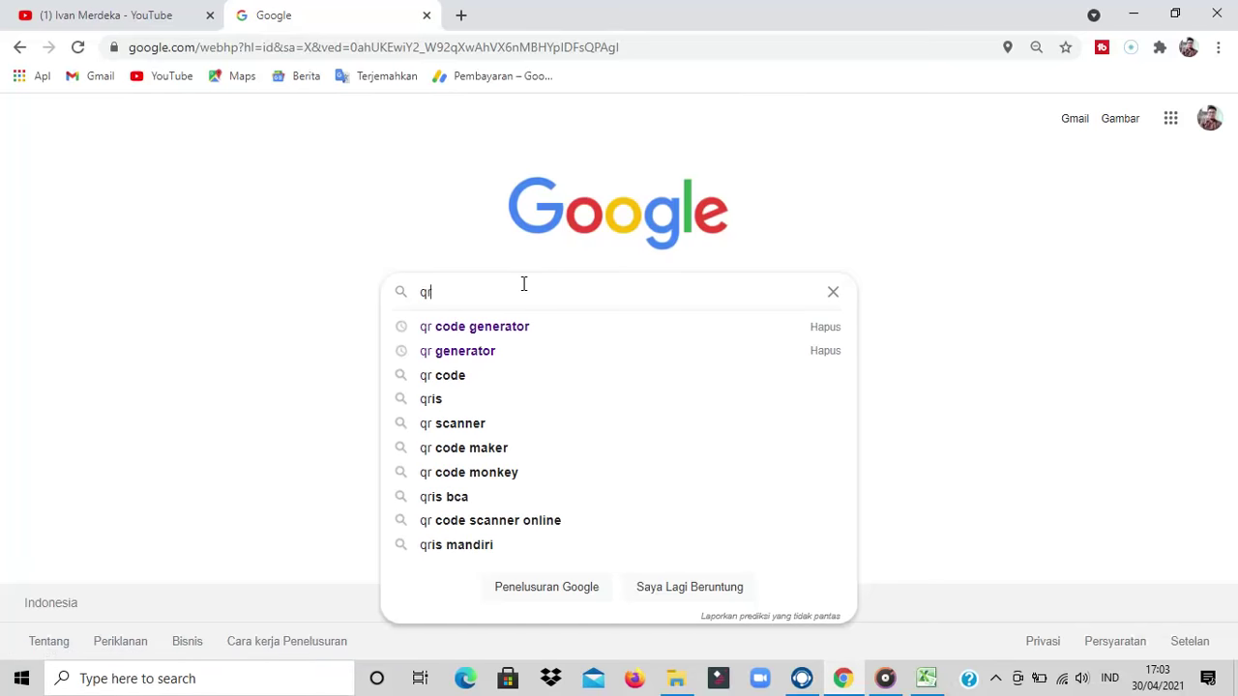
pyautogui.write(' code ge')
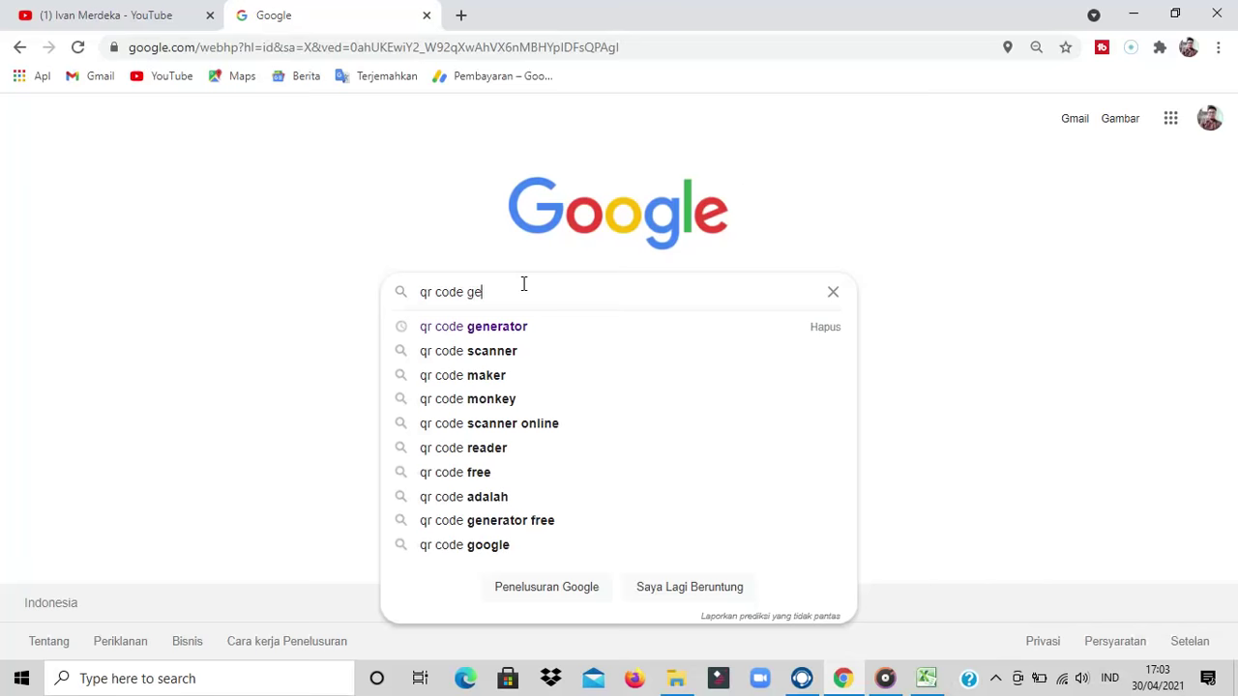
pyautogui.write('nerator')
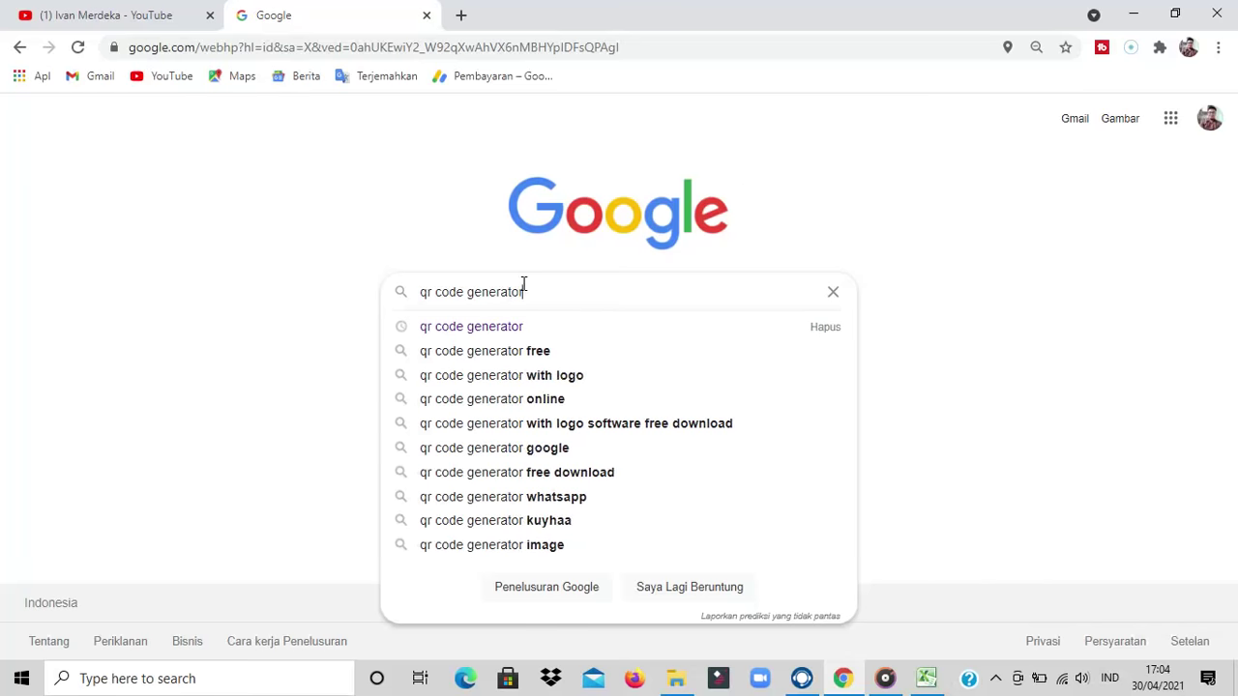
pyautogui.press('Return')
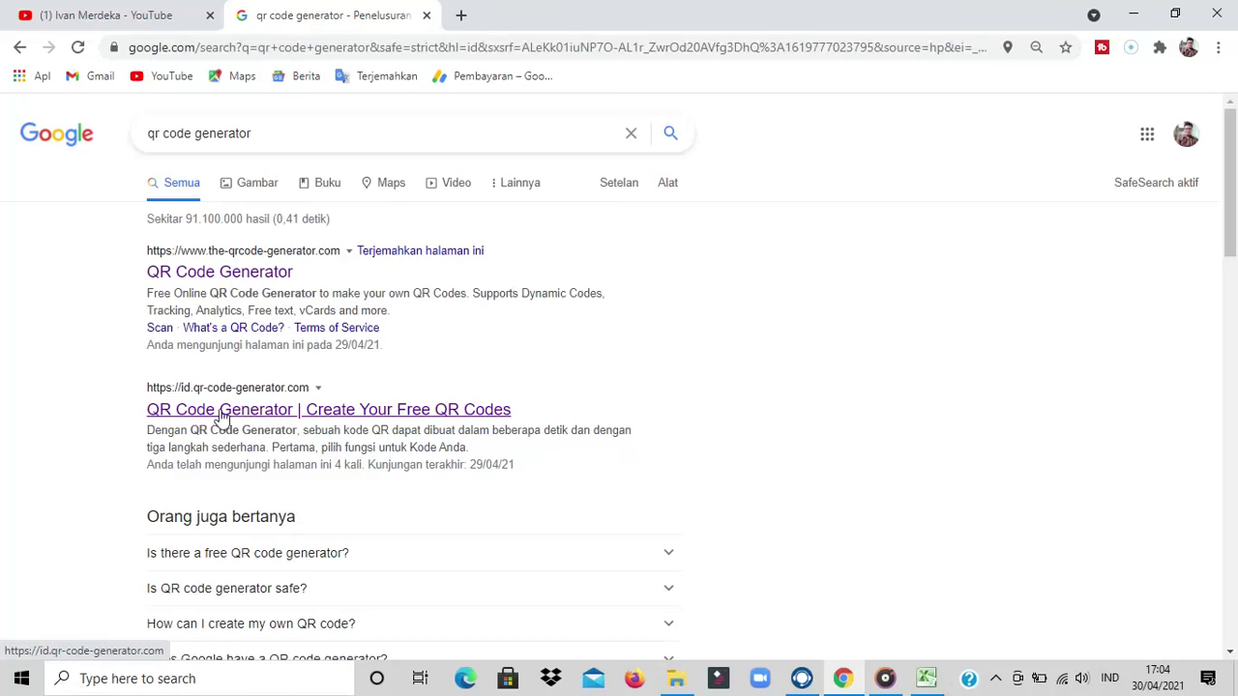
# Step: Open the id.qr-code-generator.com site from the results, sign in to the account and dismiss the translation prompt
pyautogui.click(293, 416)
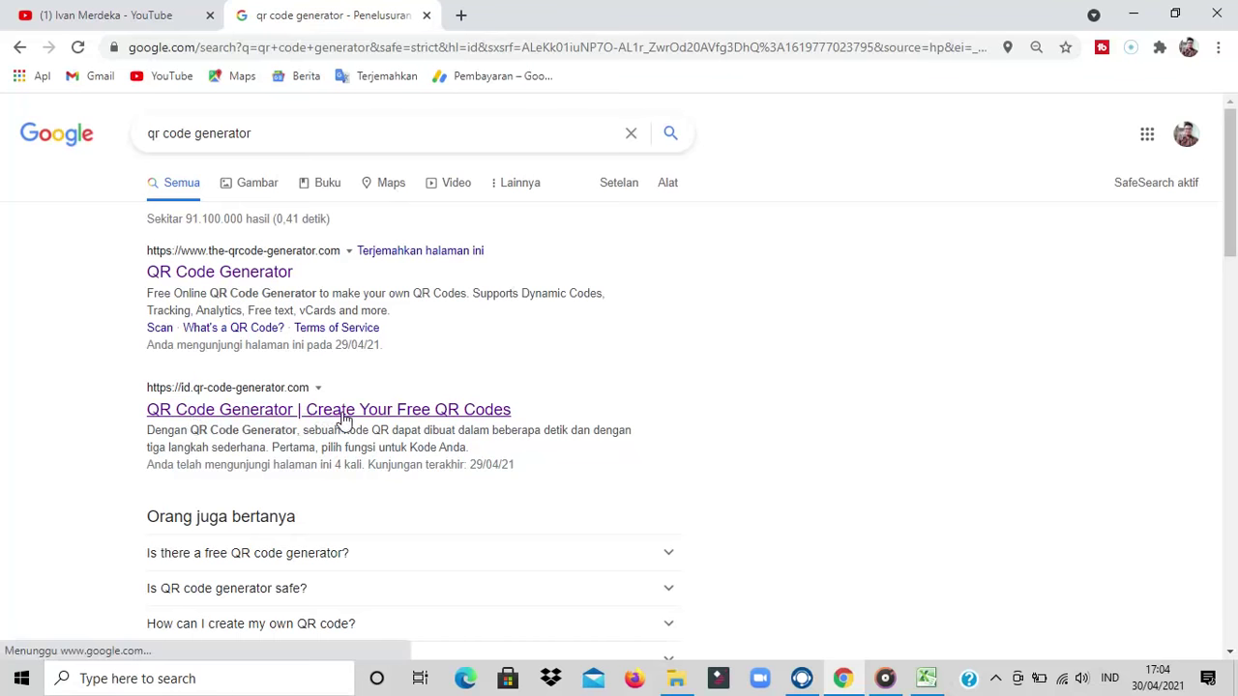
pyautogui.click(228, 423)
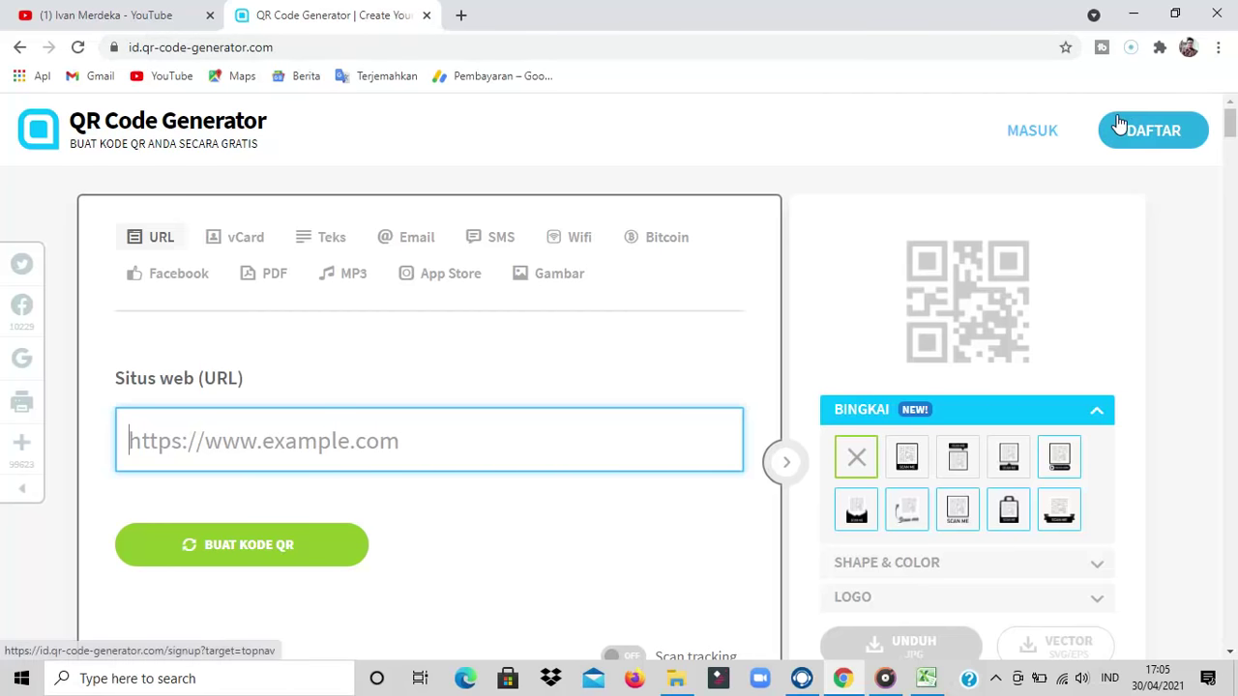
pyautogui.click(1033, 135)
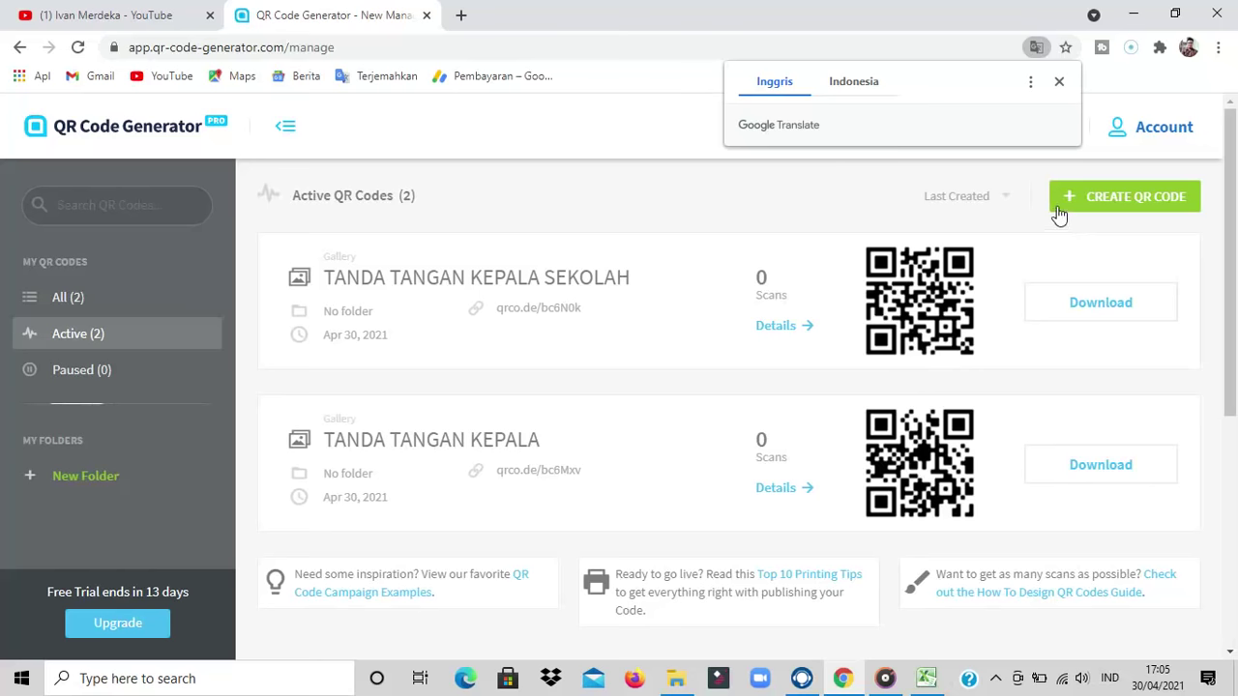
pyautogui.click(1059, 81)
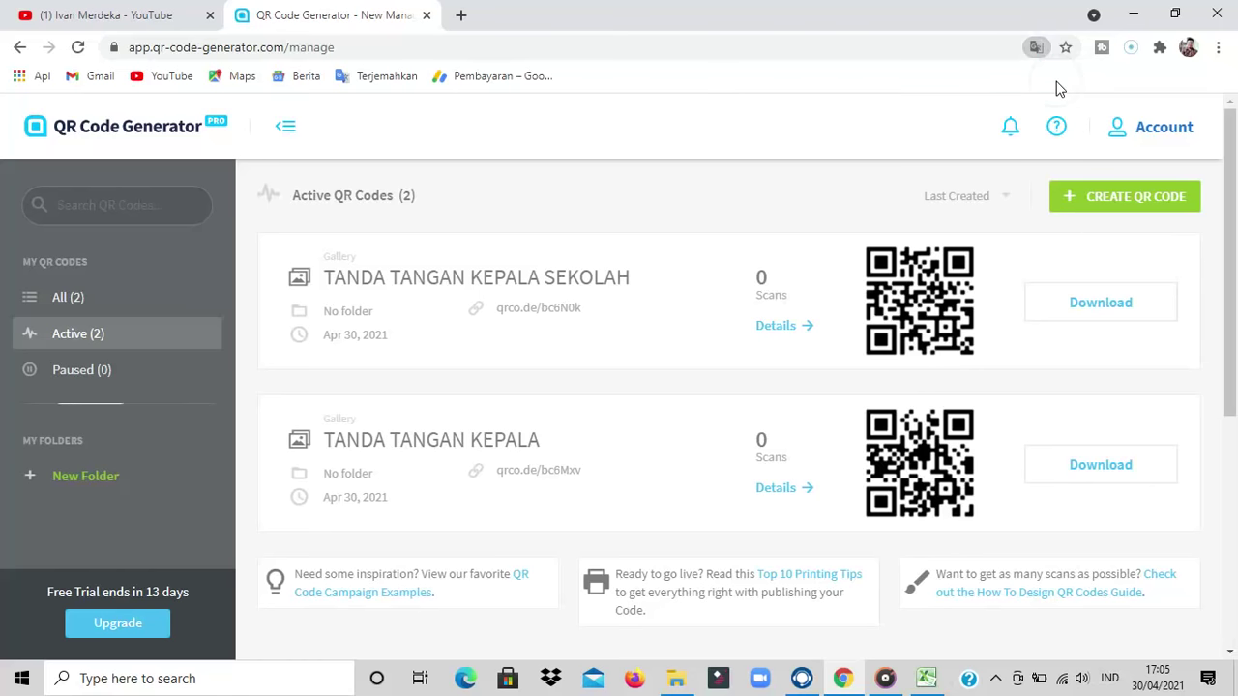
# Step: Start a new QR code, choose the Images type among the dynamic codes and continue to its content page
pyautogui.click(1120, 198)
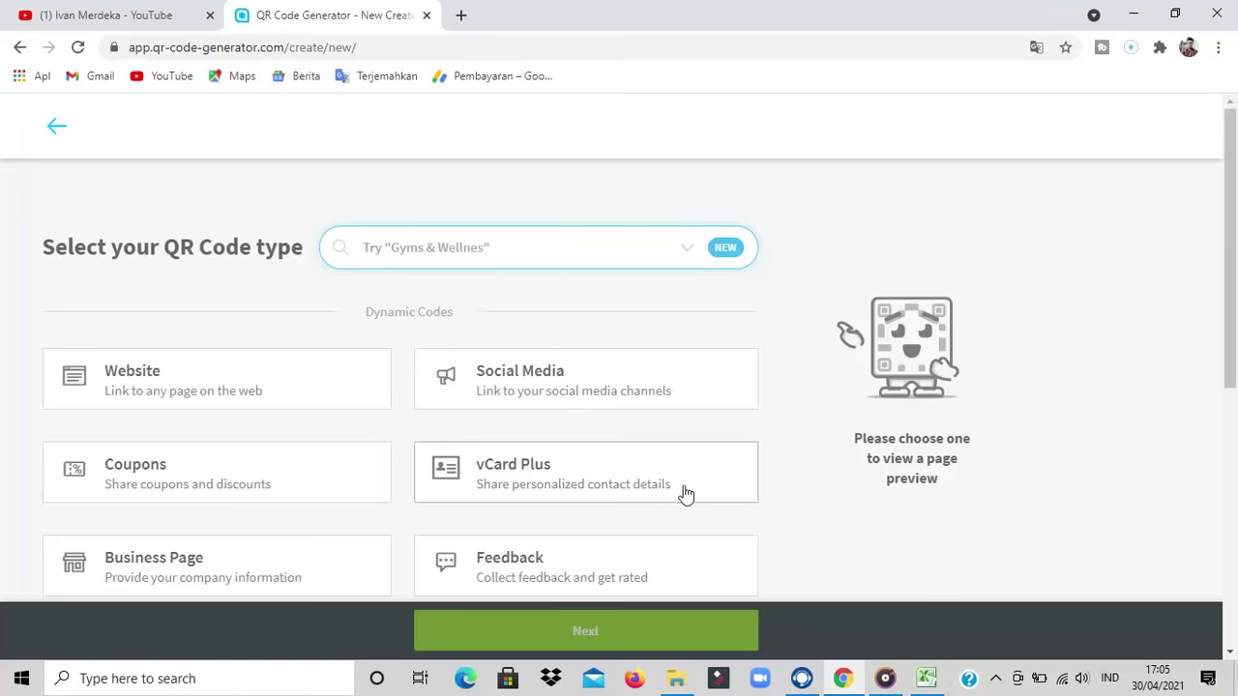
pyautogui.scroll(-3, 3, 221)
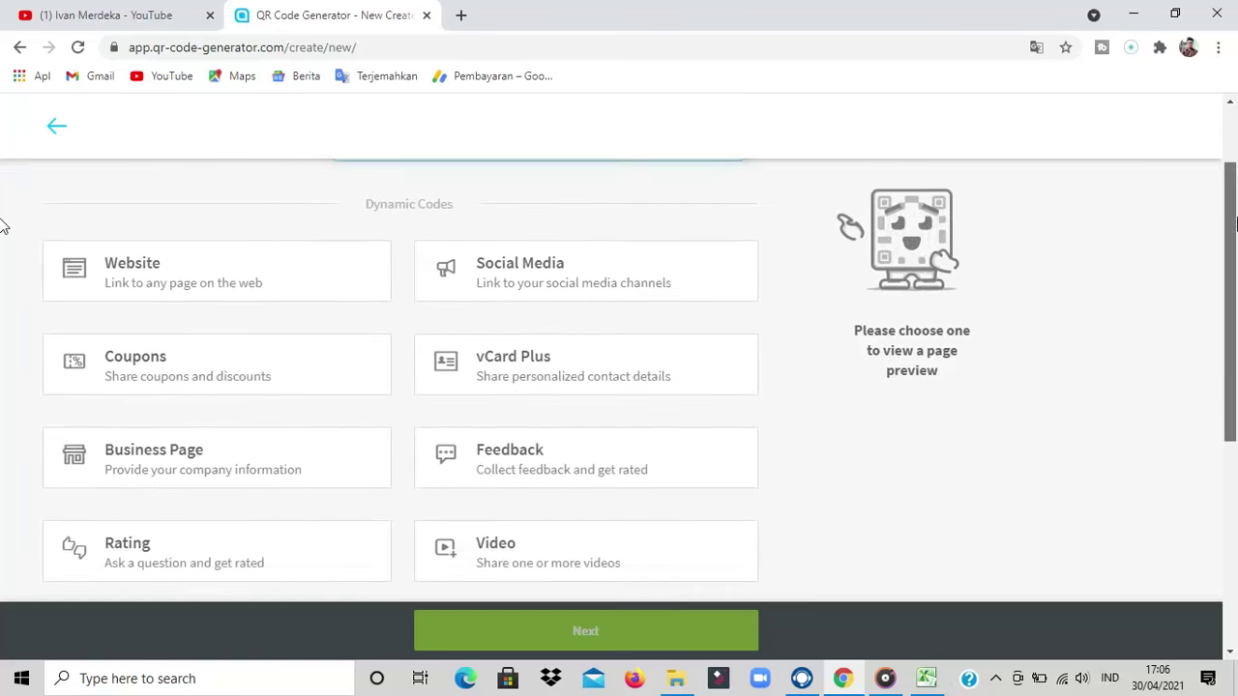
pyautogui.scroll(-1, 3, 278)
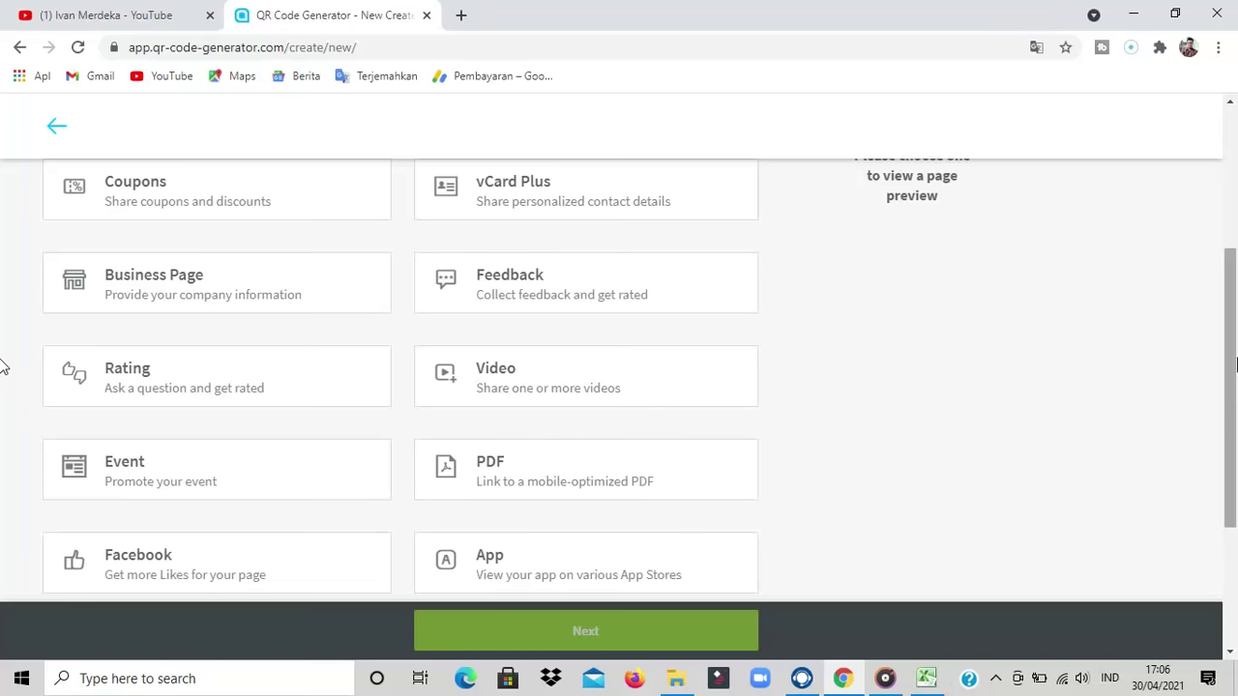
pyautogui.scroll(-1, 2, 381)
pyautogui.scroll(-2, 3, 380)
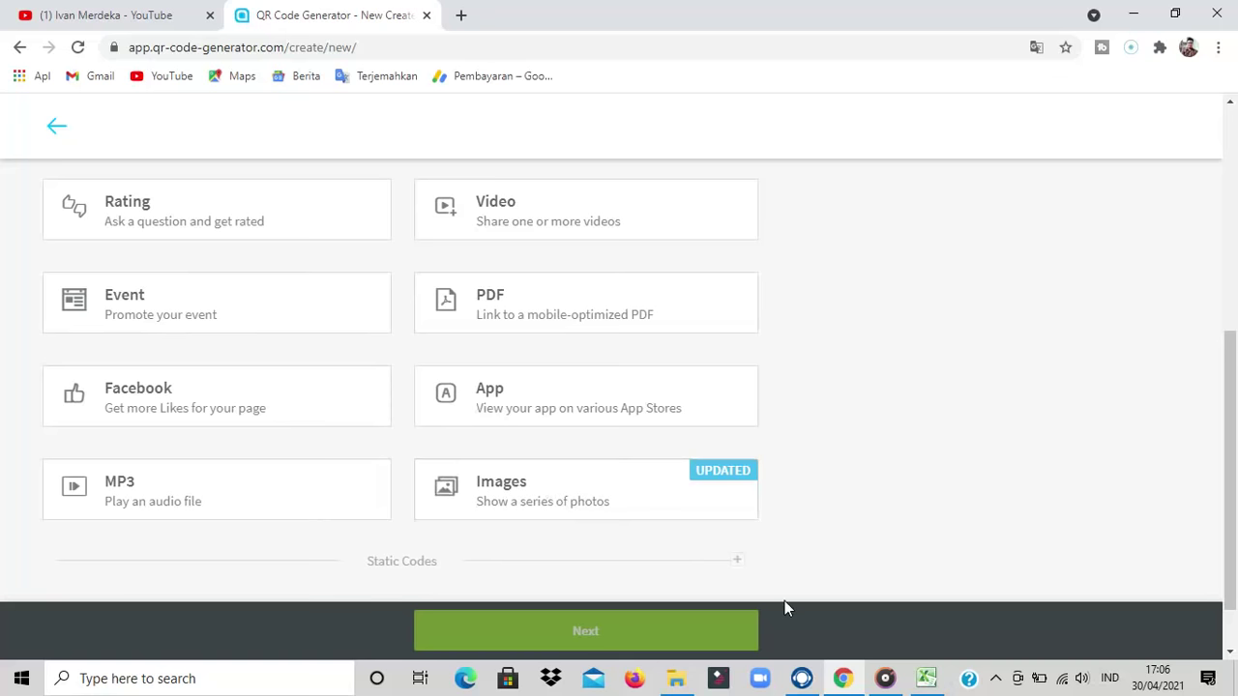
pyautogui.click(925, 677)
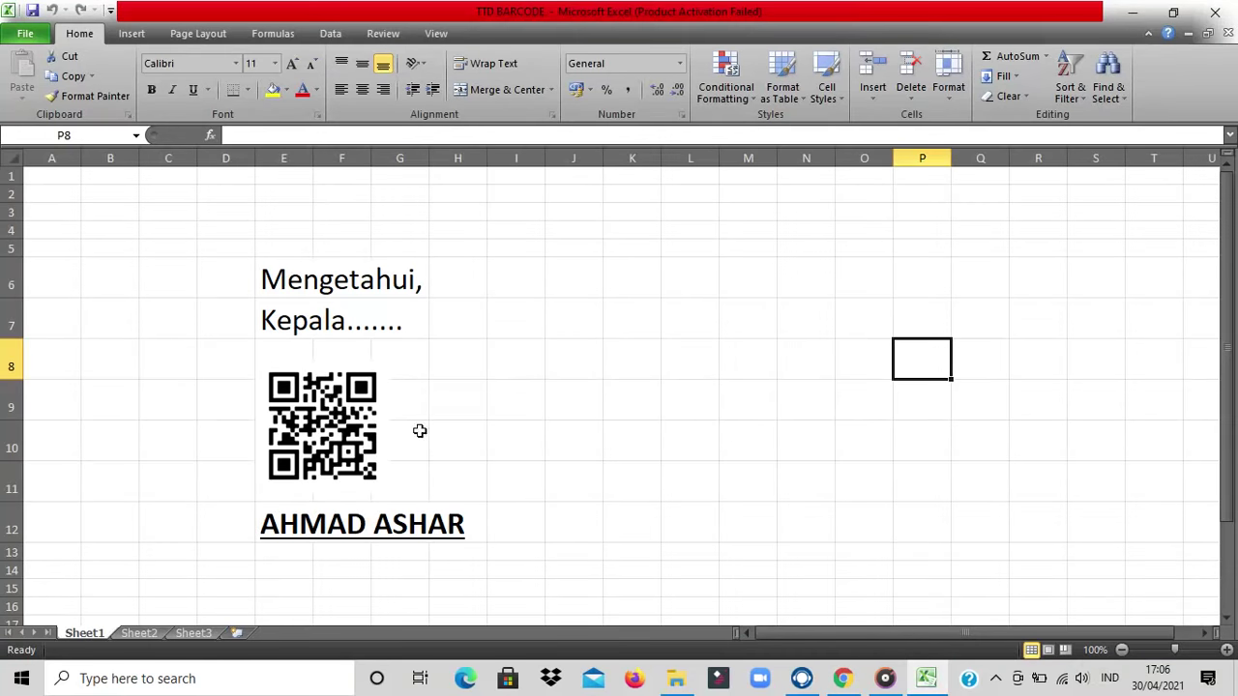
pyautogui.click(845, 684)
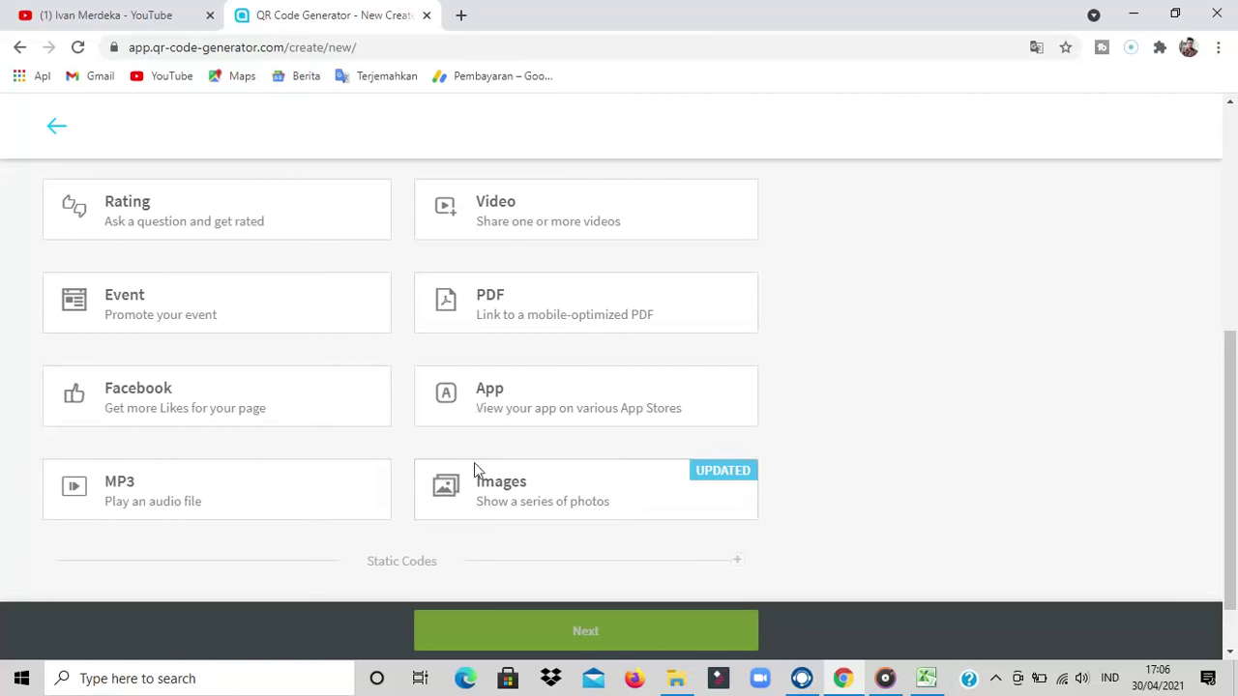
pyautogui.click(534, 499)
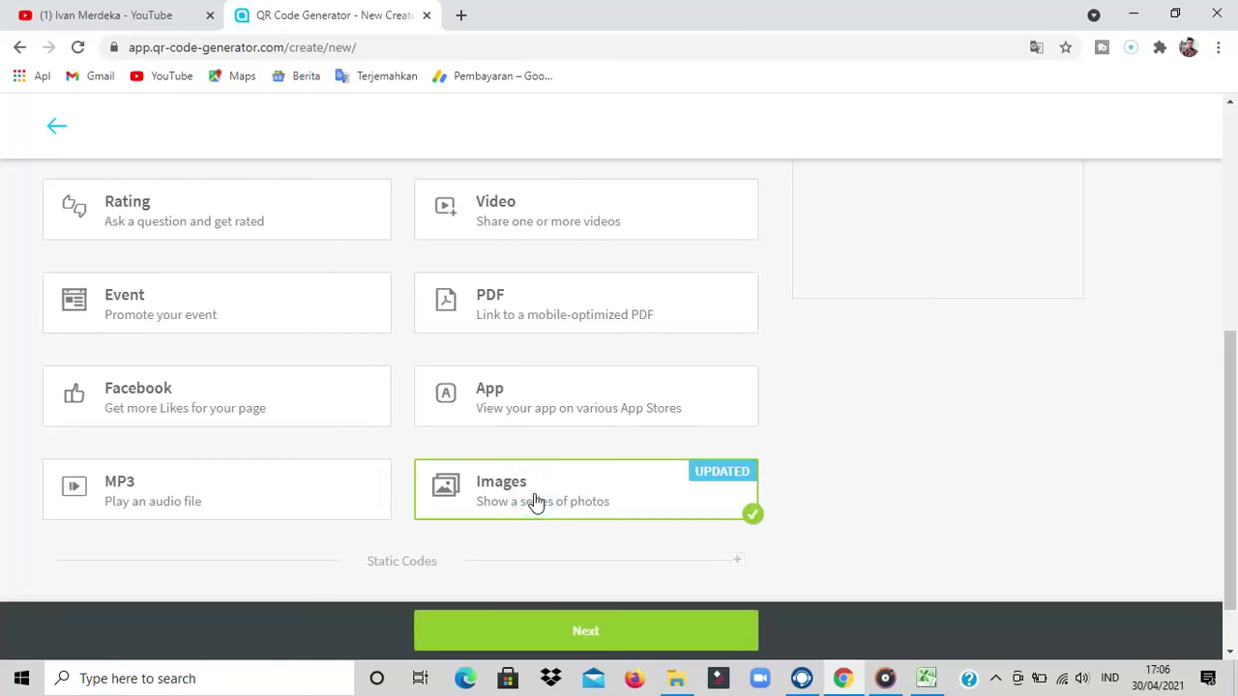
pyautogui.click(592, 635)
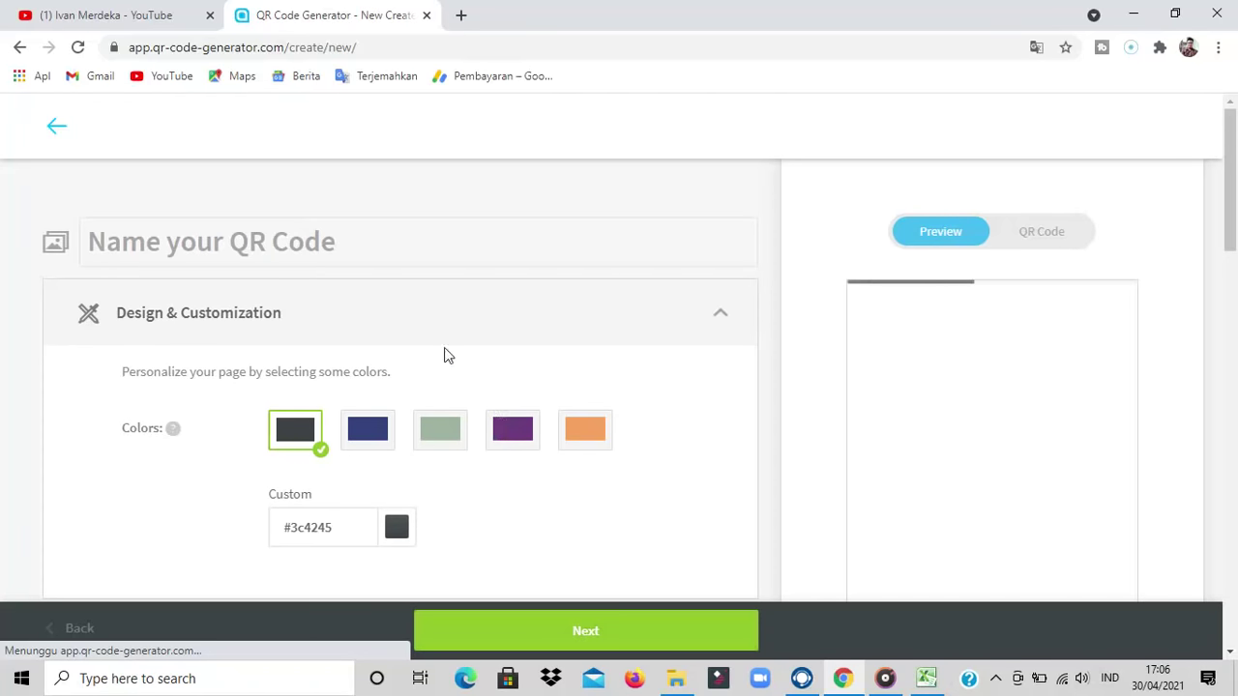
# Step: Name the QR code "tanda tangan kepala sekolah"
pyautogui.click(367, 249)
pyautogui.write('ta')
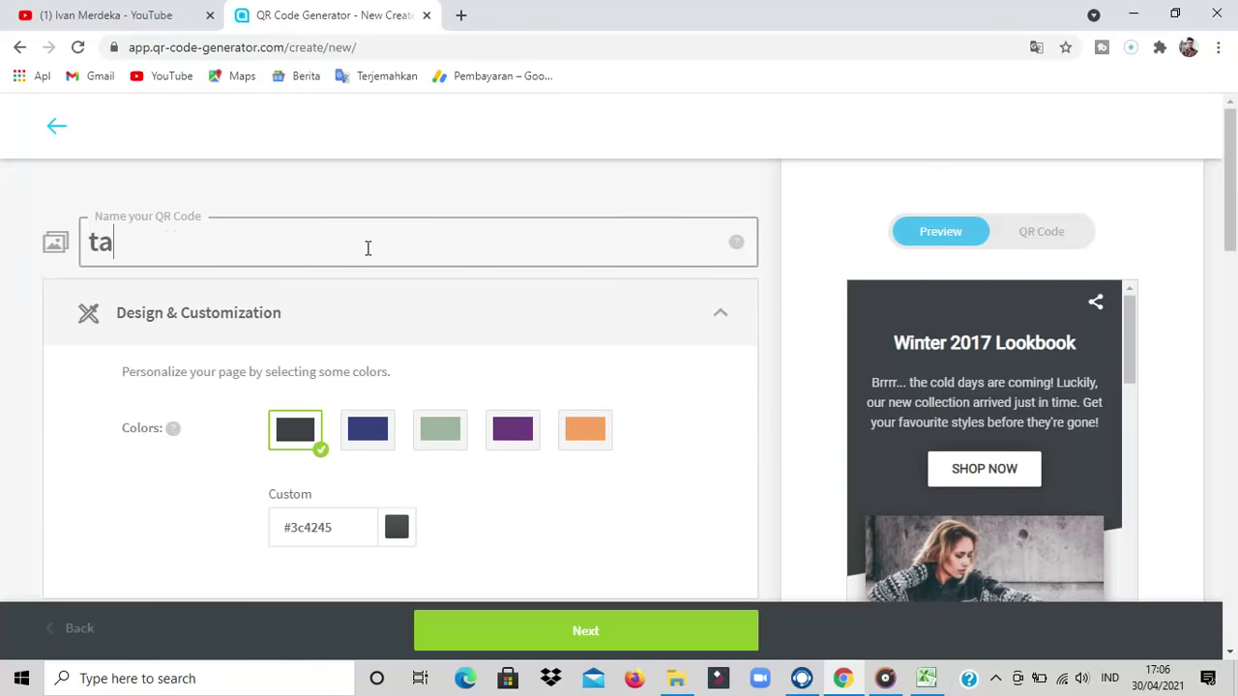
pyautogui.write('nda tangan')
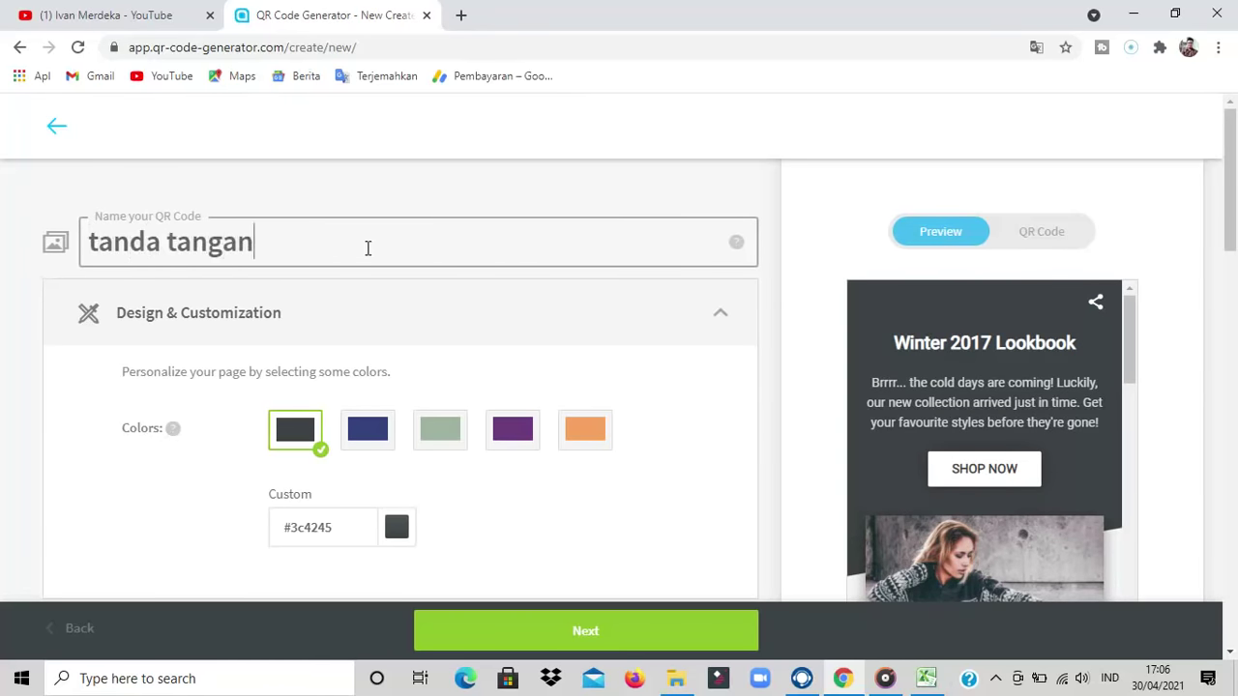
pyautogui.write(' kepala ')
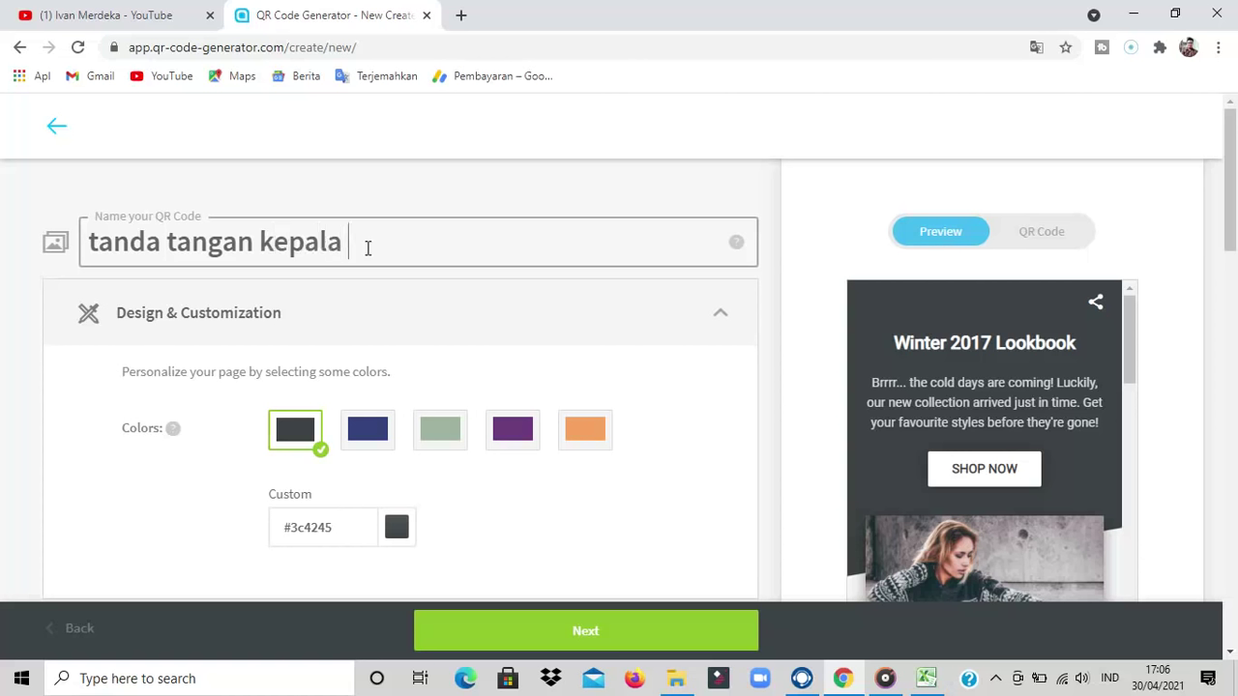
pyautogui.write('sekolah')
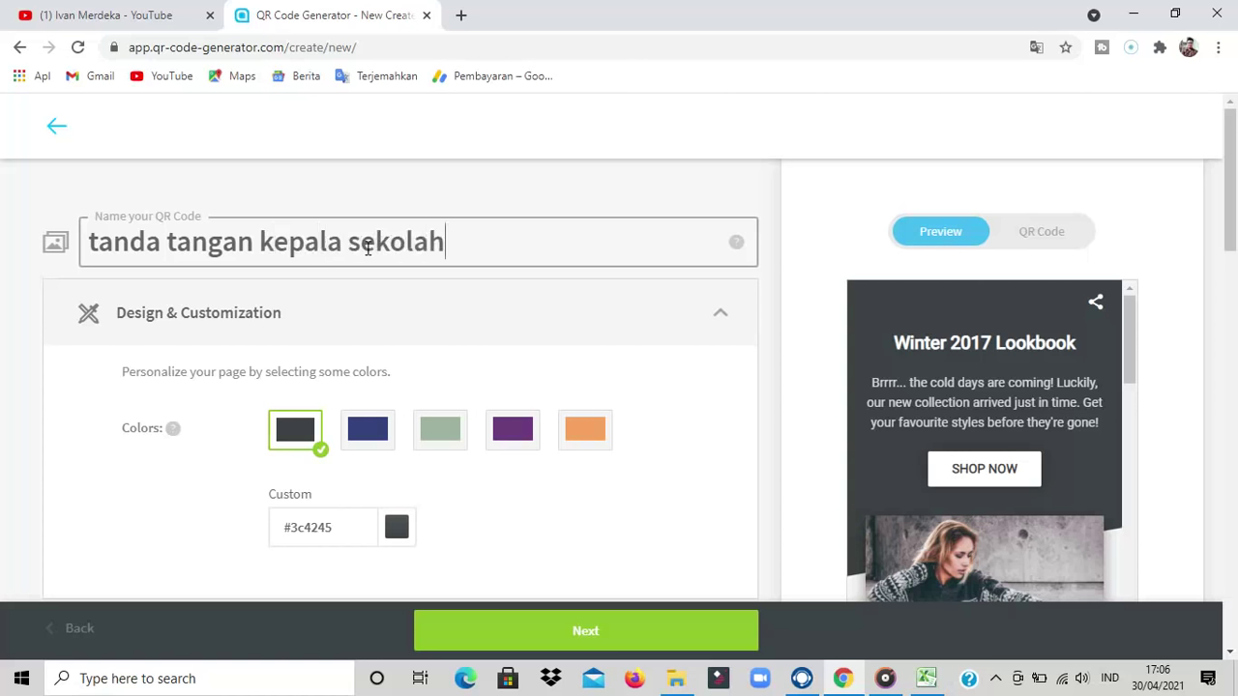
pyautogui.write(' S')
pyautogui.press('BackSpace')
# Step: Upload the signature picture "WhatsApp Image 2021-04-30 at 13.08.18" from Downloads to the QR code's image gallery
pyautogui.scroll(-2, 1234, 256)
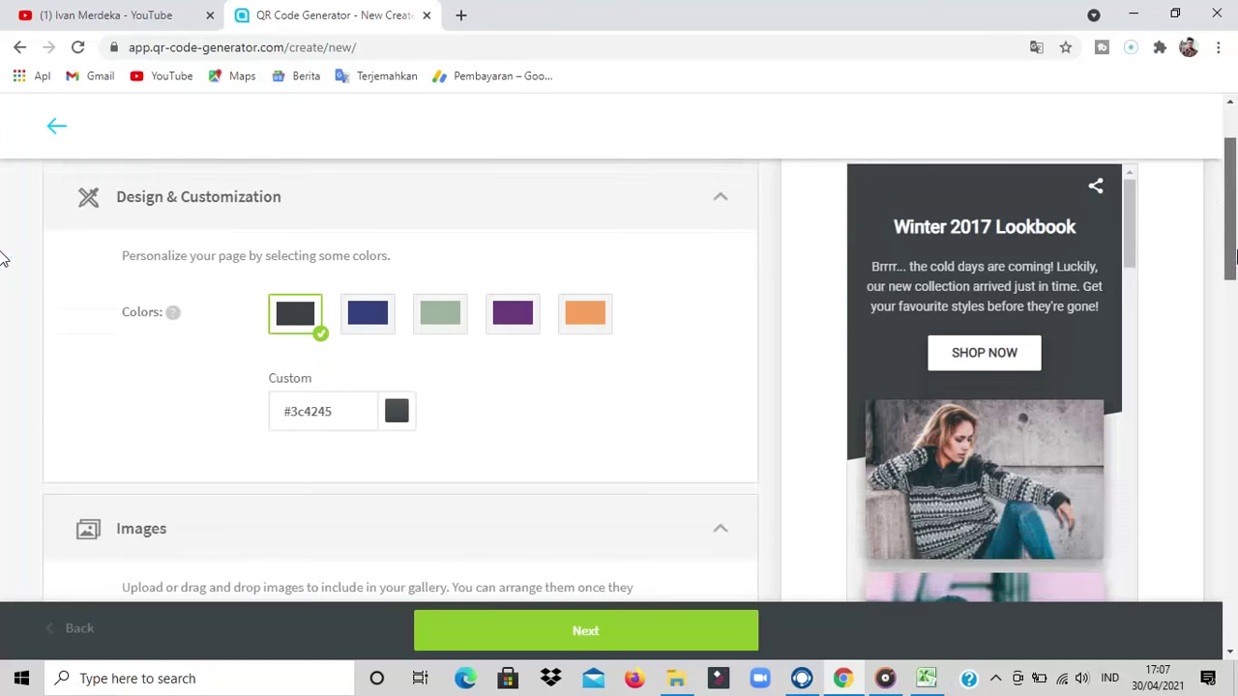
pyautogui.moveTo(1236, 273); pyautogui.dragTo(1236, 344)
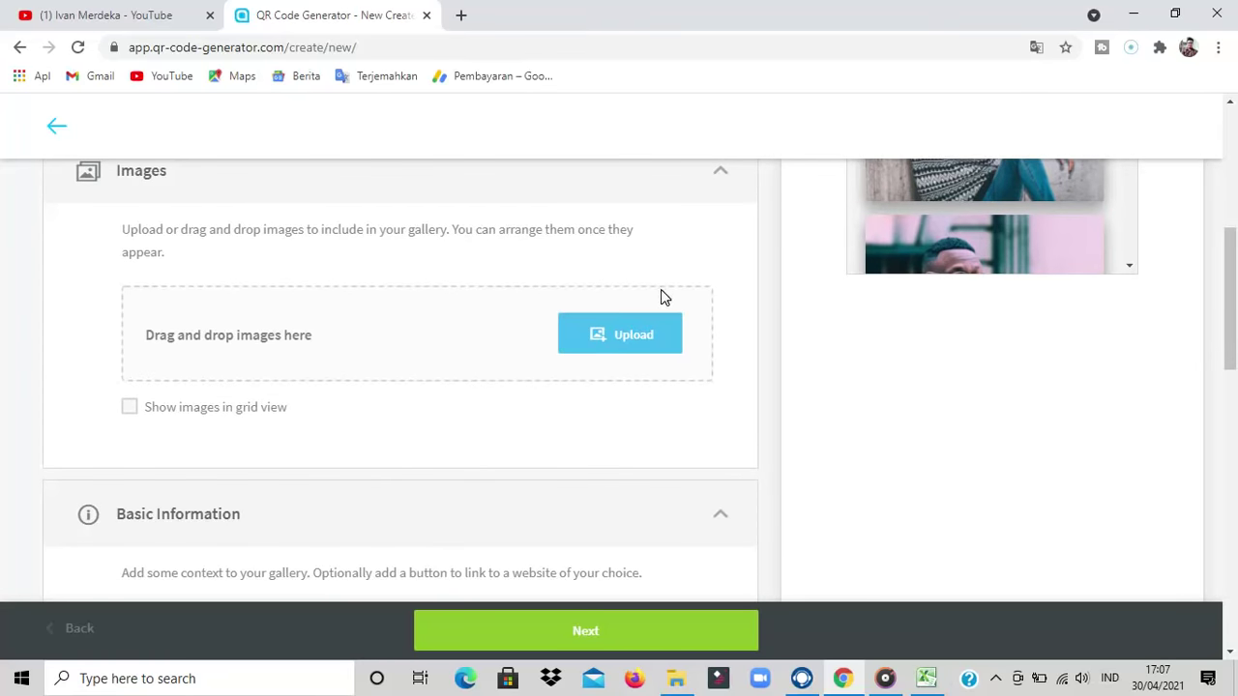
pyautogui.click(617, 336)
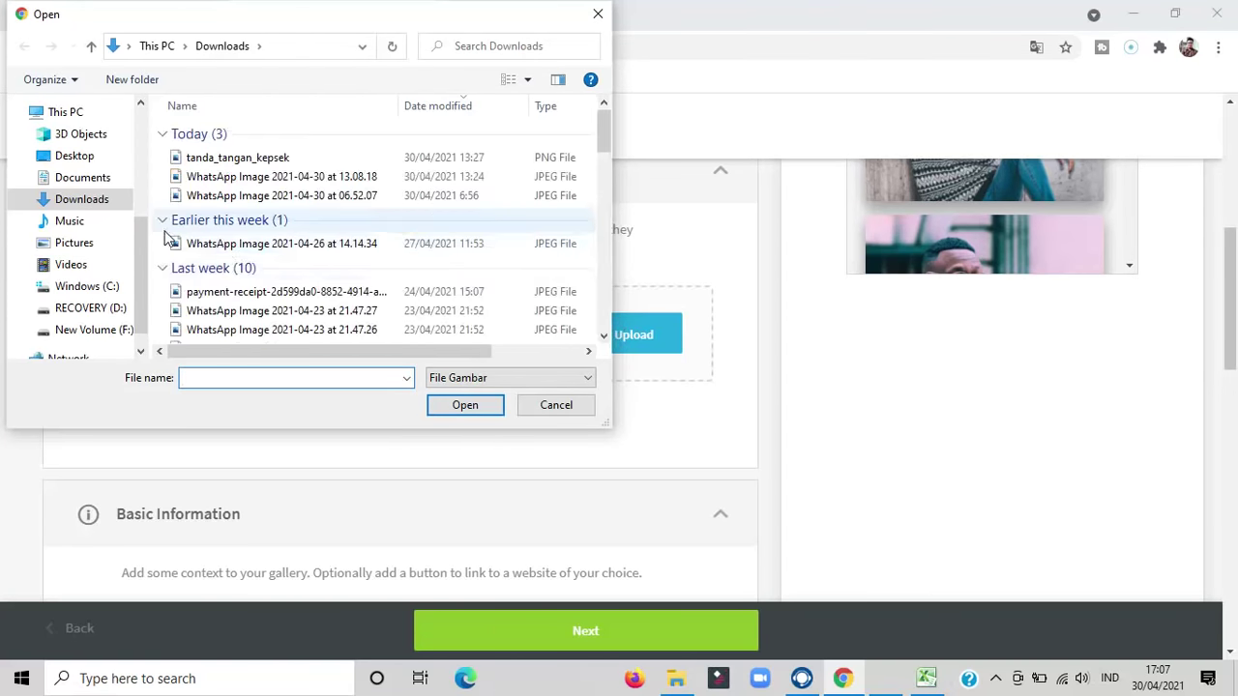
pyautogui.click(228, 181)
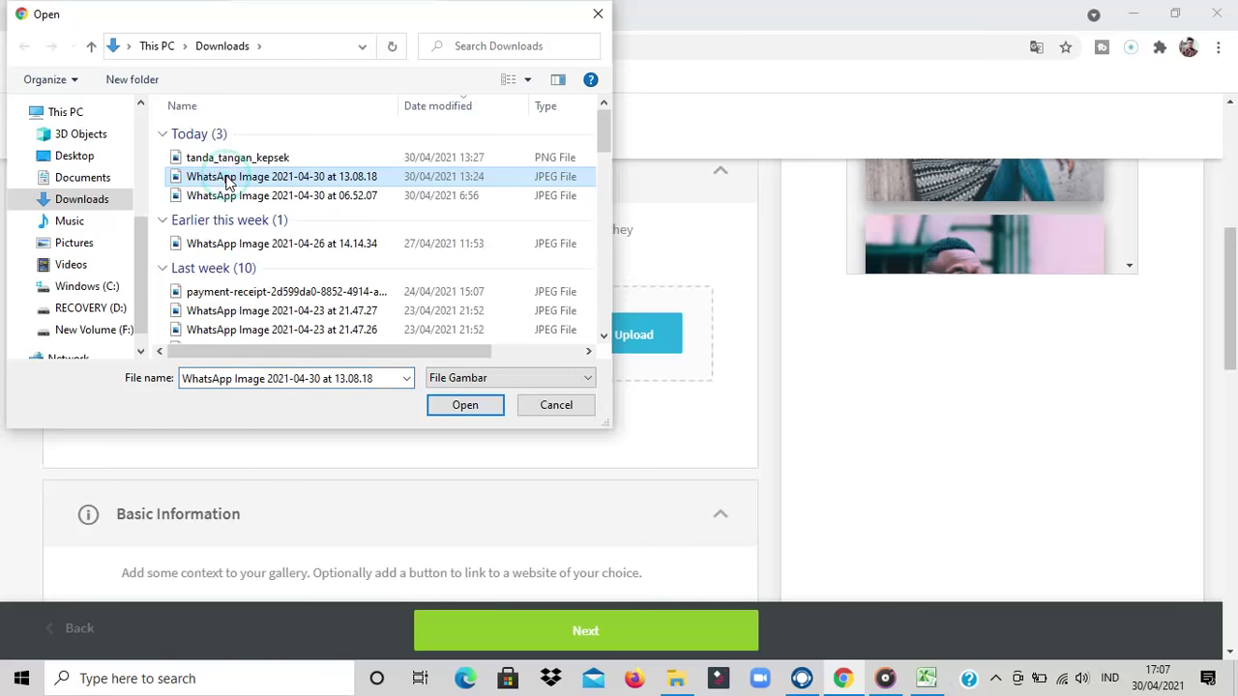
pyautogui.click(461, 409)
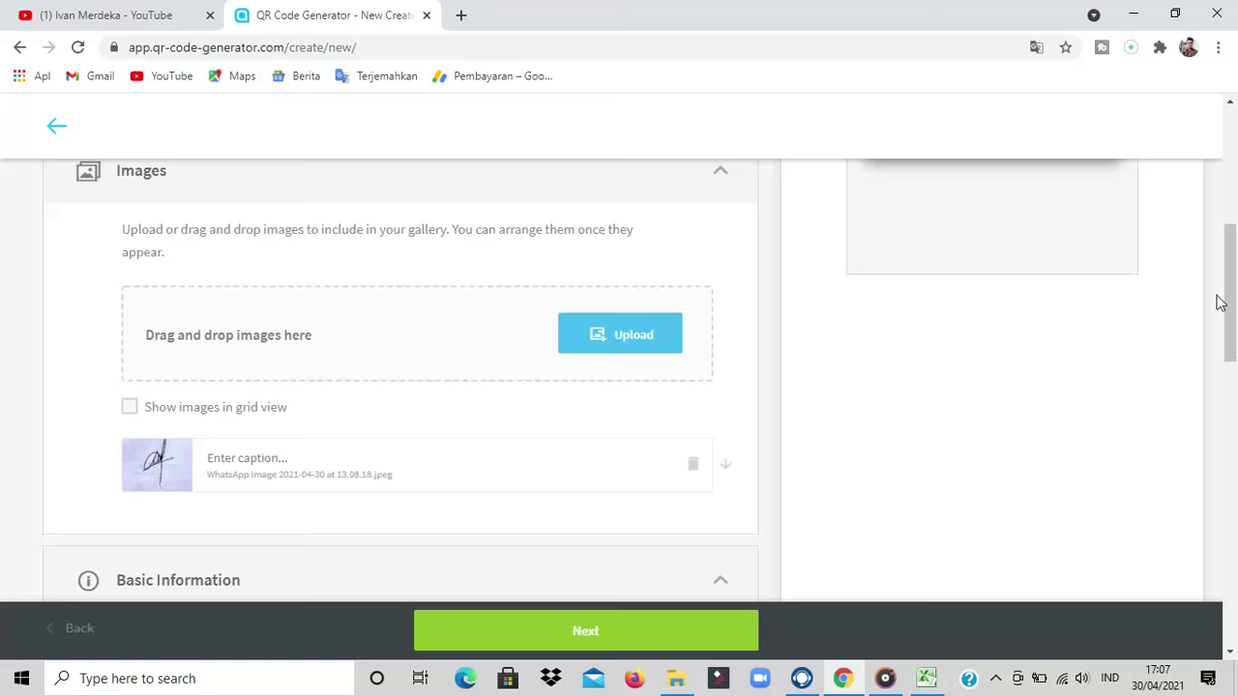
# Step: Finish creating the image QR code and set its frame style to none
pyautogui.moveTo(1231, 302); pyautogui.dragTo(1232, 533)
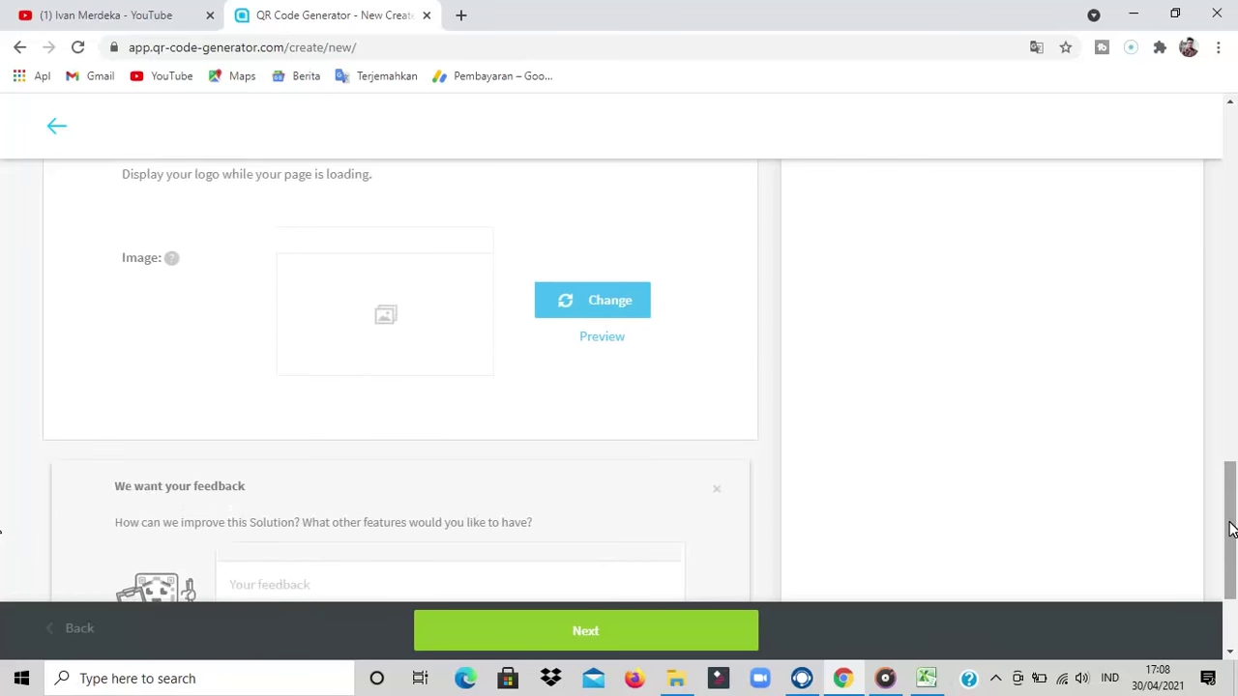
pyautogui.click(605, 335)
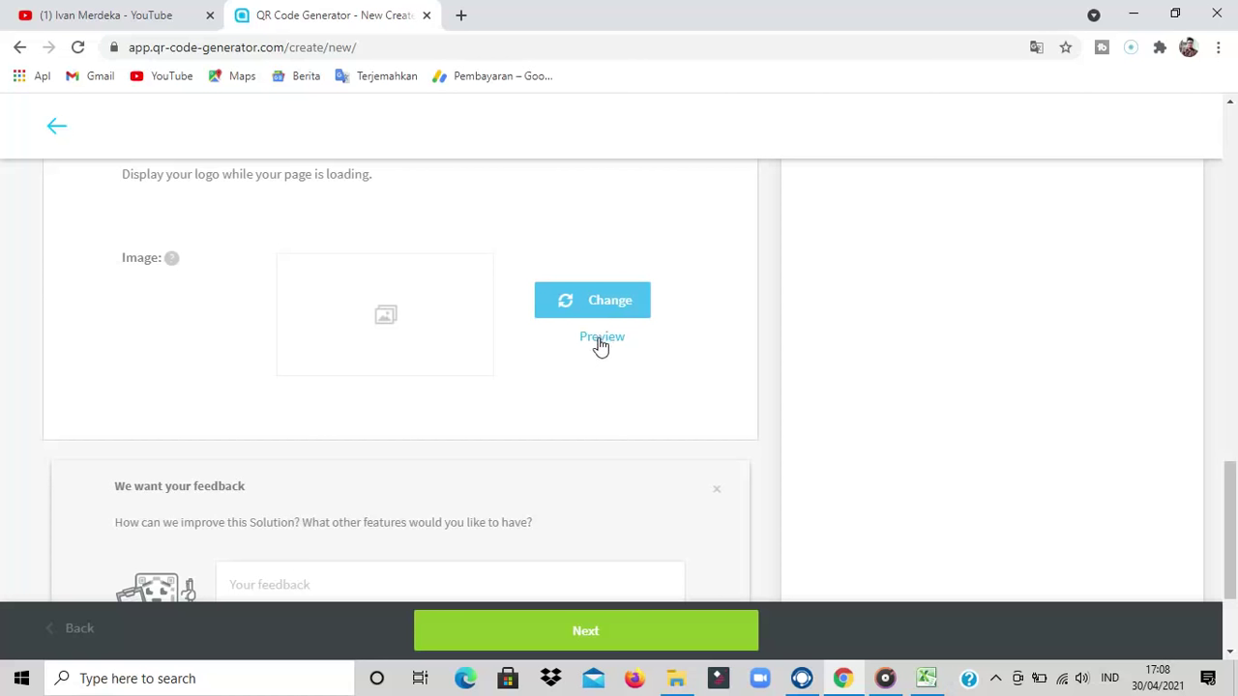
pyautogui.click(600, 344)
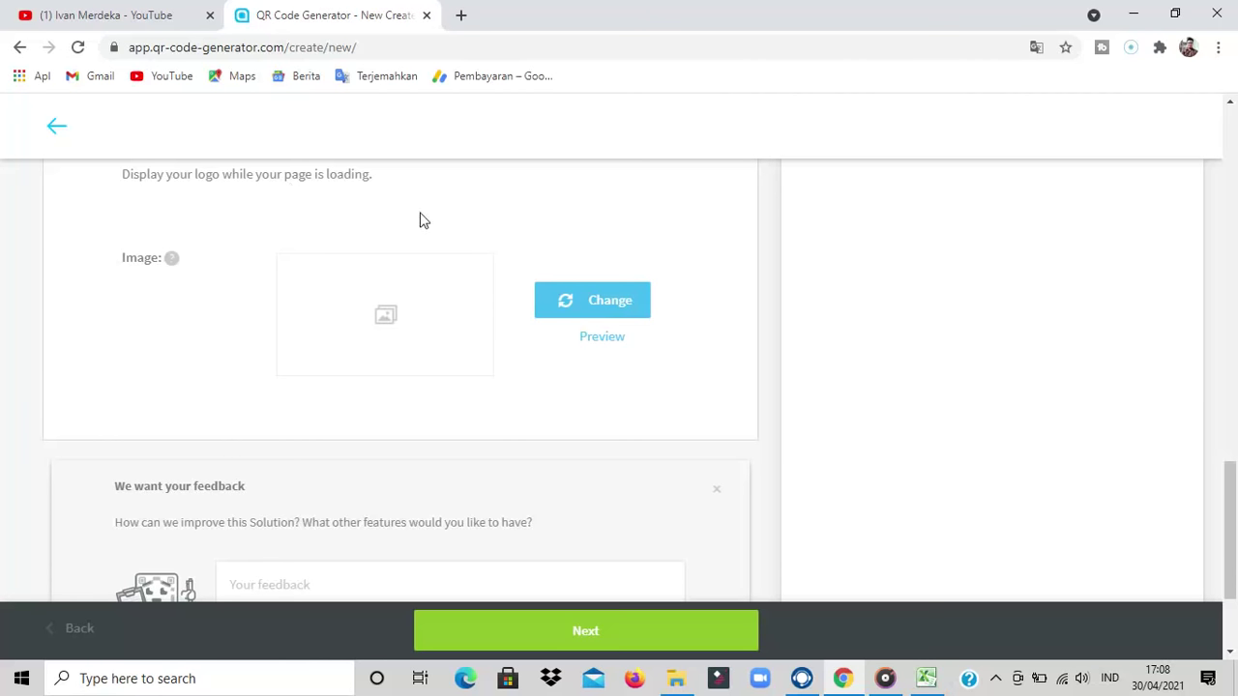
pyautogui.click(582, 629)
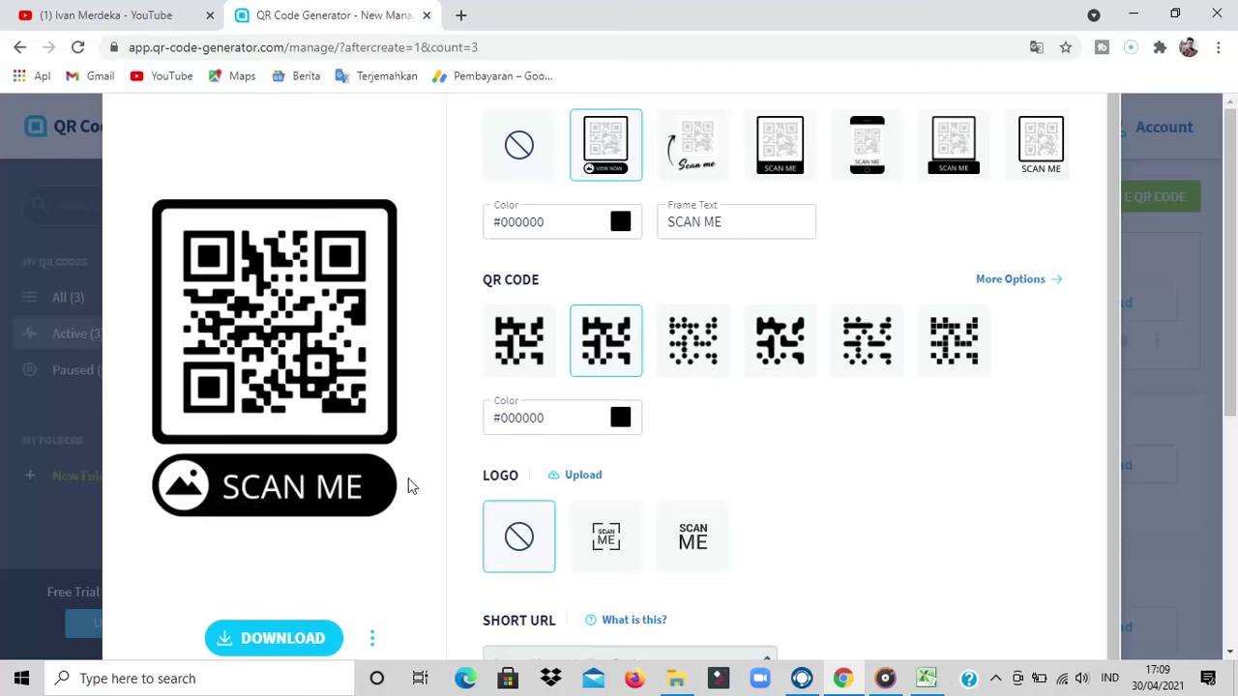
pyautogui.click(520, 146)
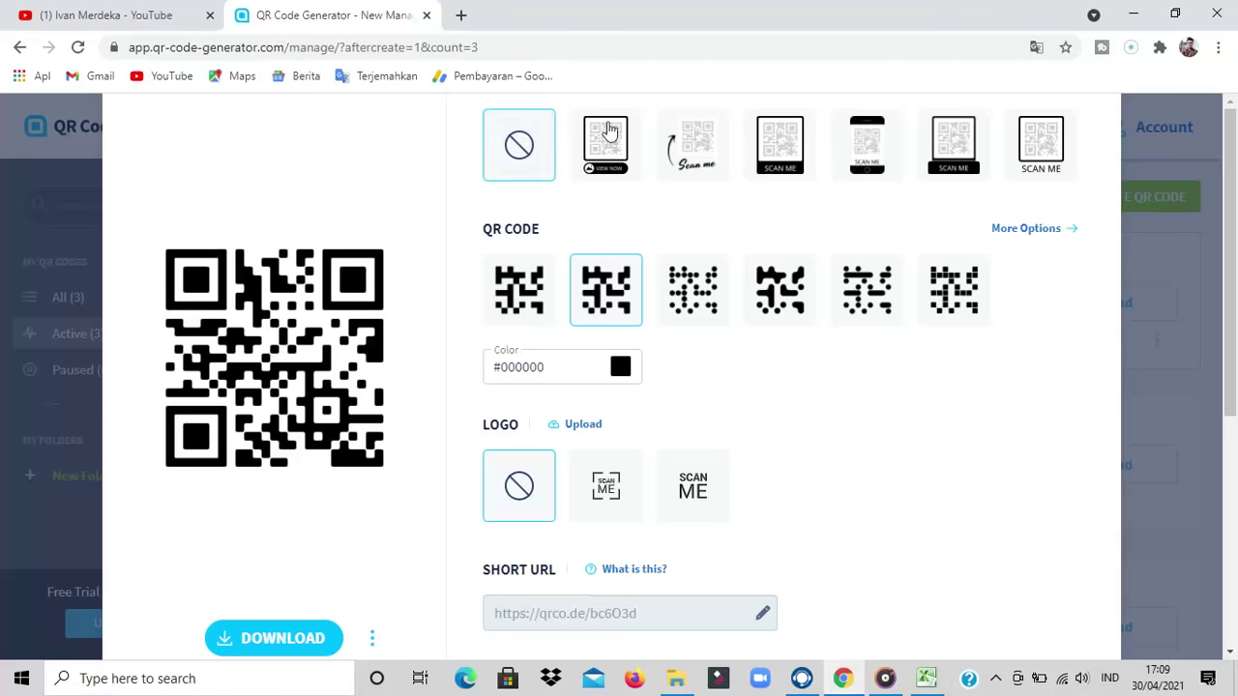
# Step: Preview three different "Scan me" frame styles on the QR code and set the frame back to none
pyautogui.click(607, 140)
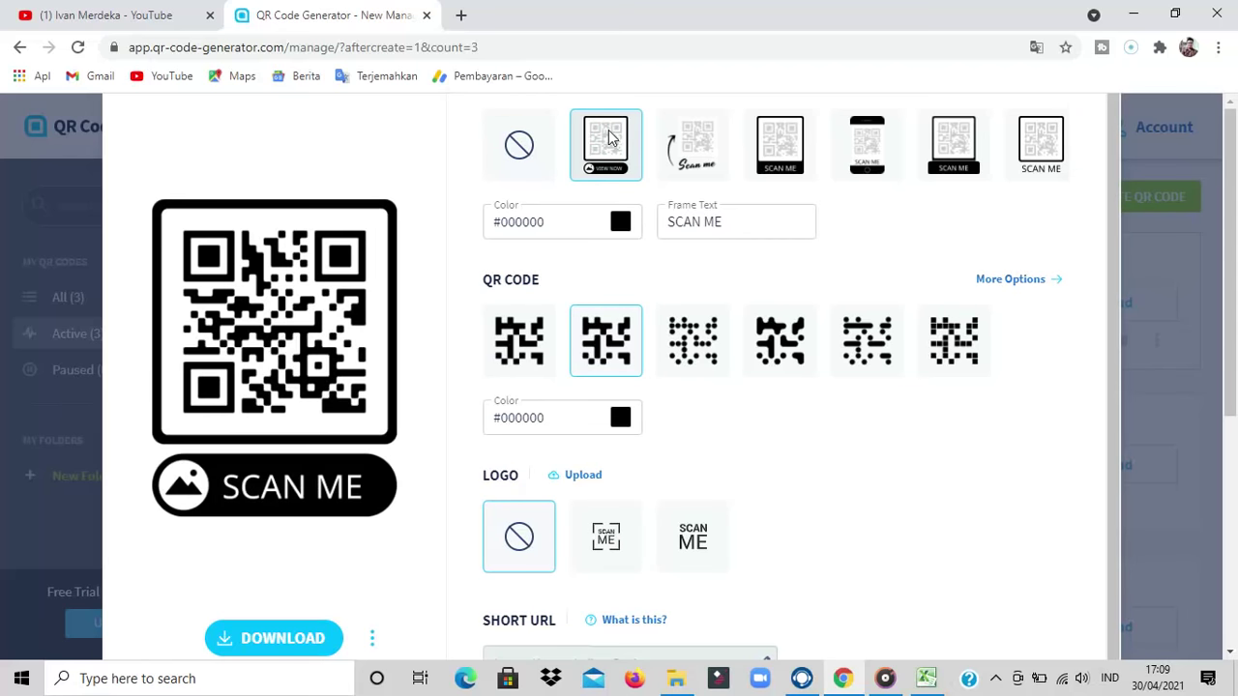
pyautogui.click(703, 167)
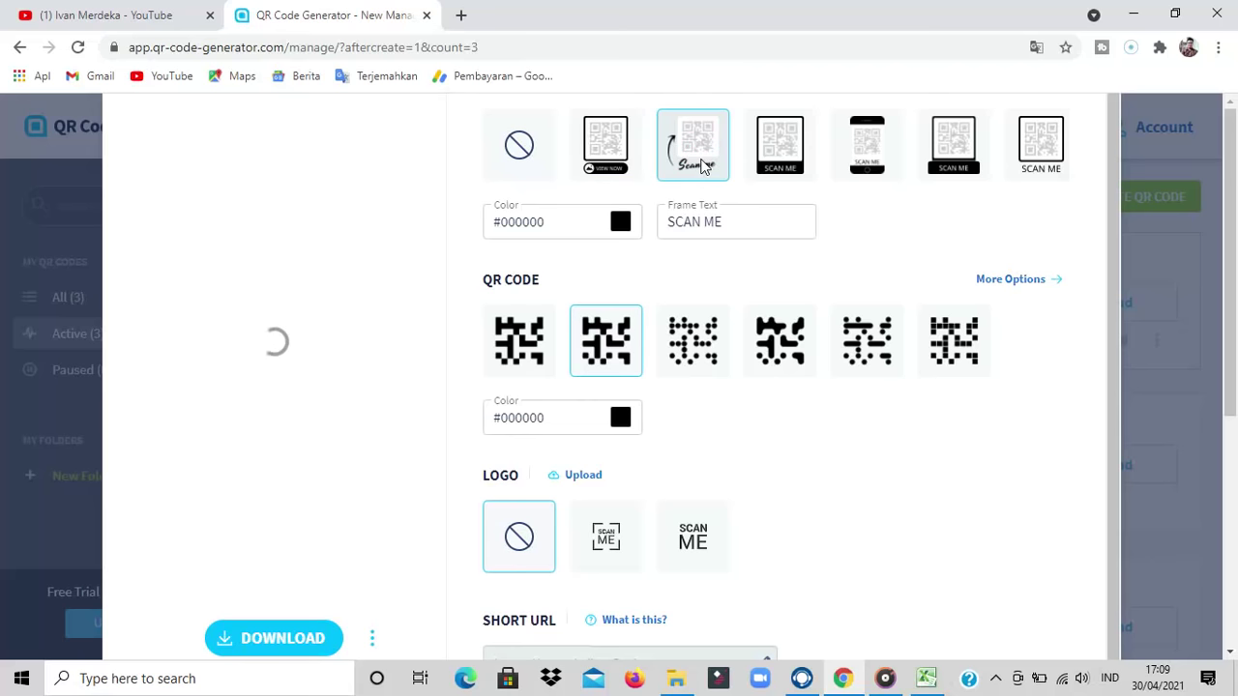
pyautogui.click(775, 162)
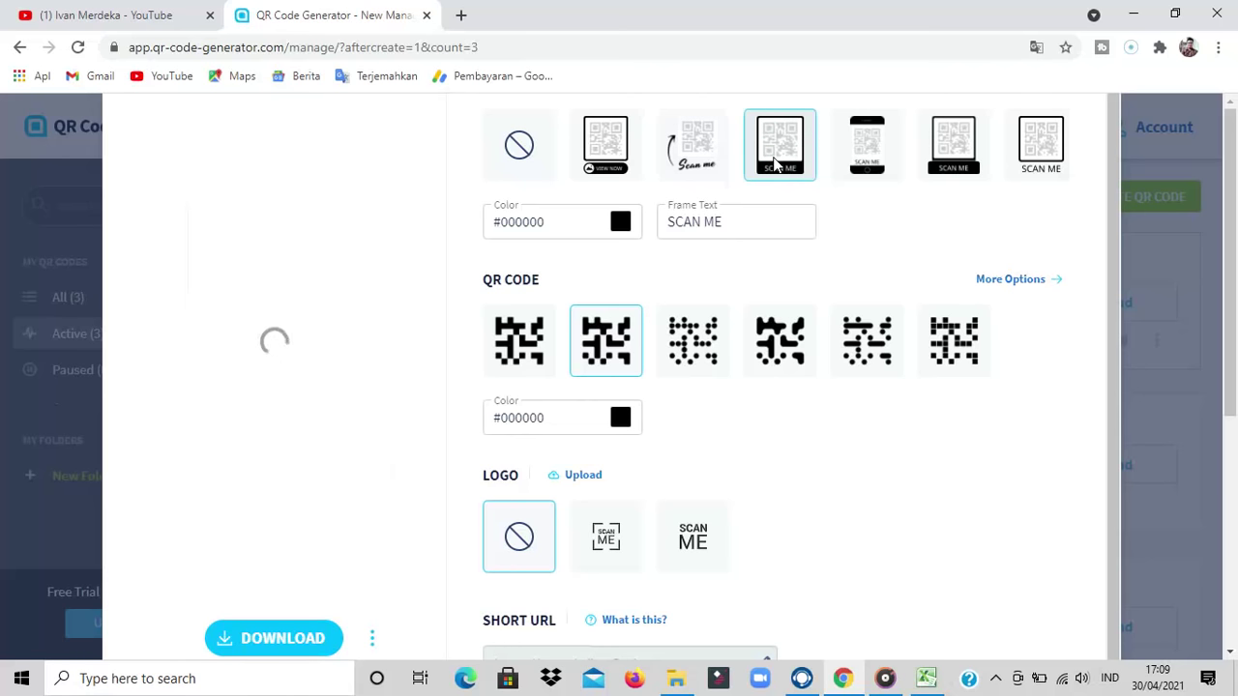
pyautogui.click(527, 161)
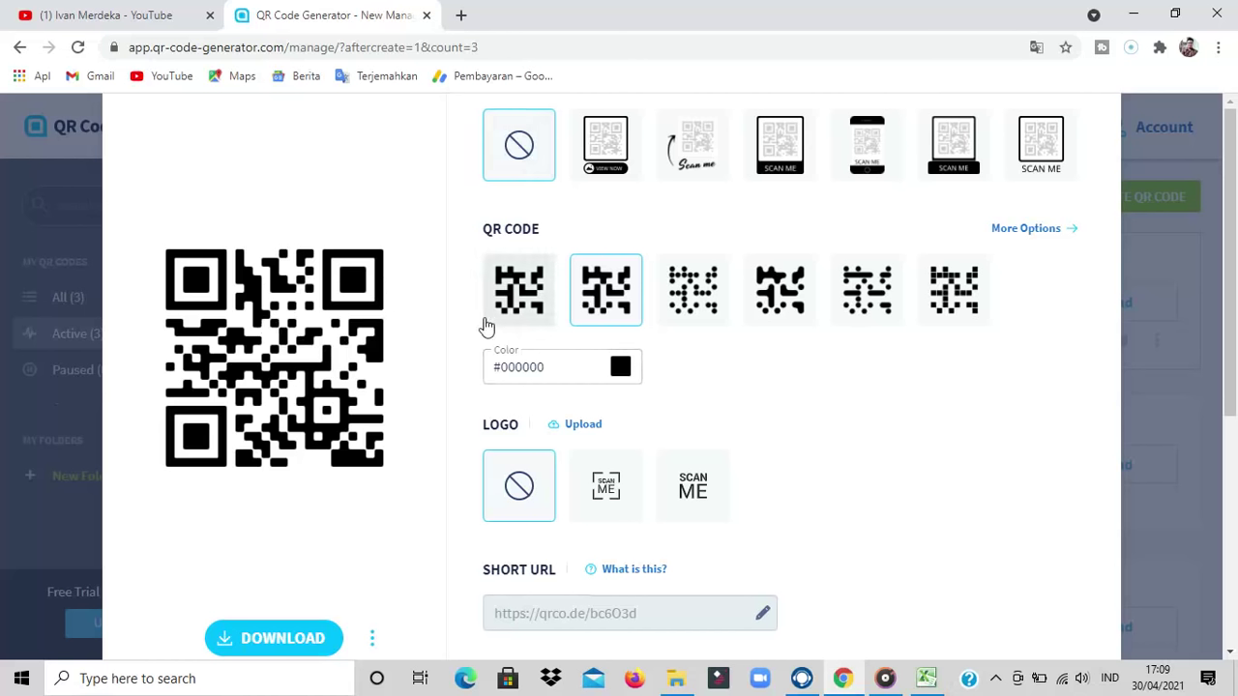
# Step: Download the finished signature QR code as an image file
pyautogui.click(282, 643)
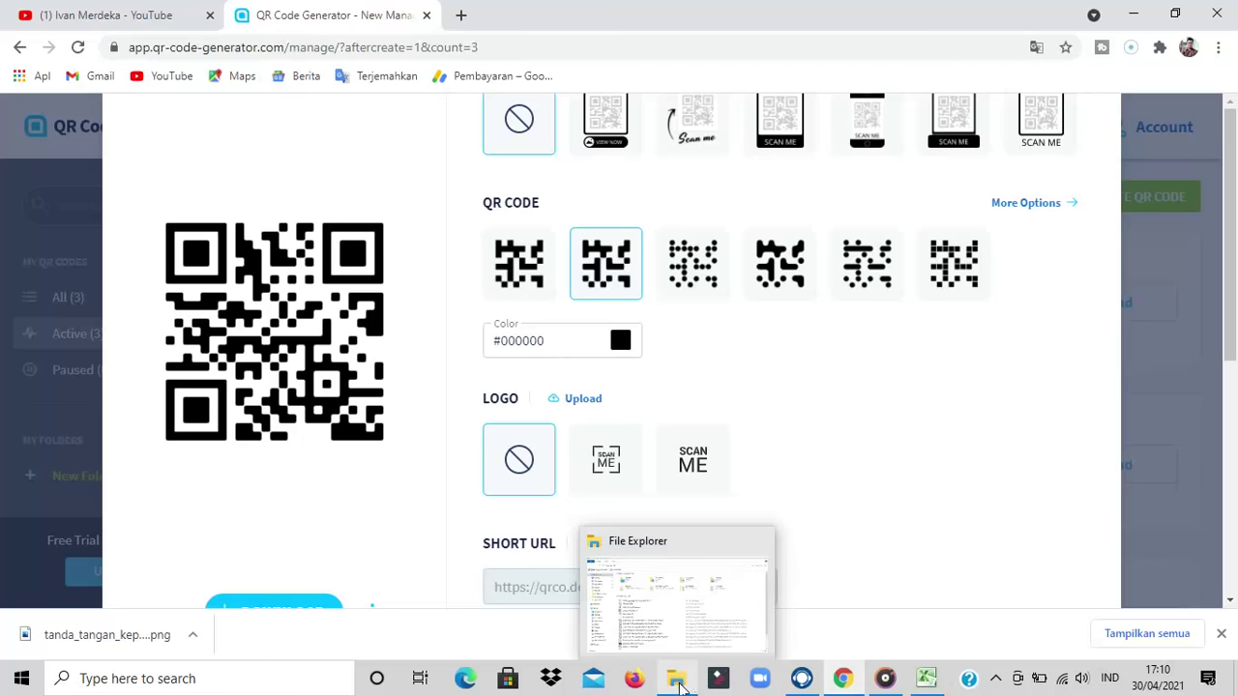
# Step: Switch to the TTD BARCODE workbook in Excel and delete the existing QR code picture from the signature block
pyautogui.moveTo(927, 680)
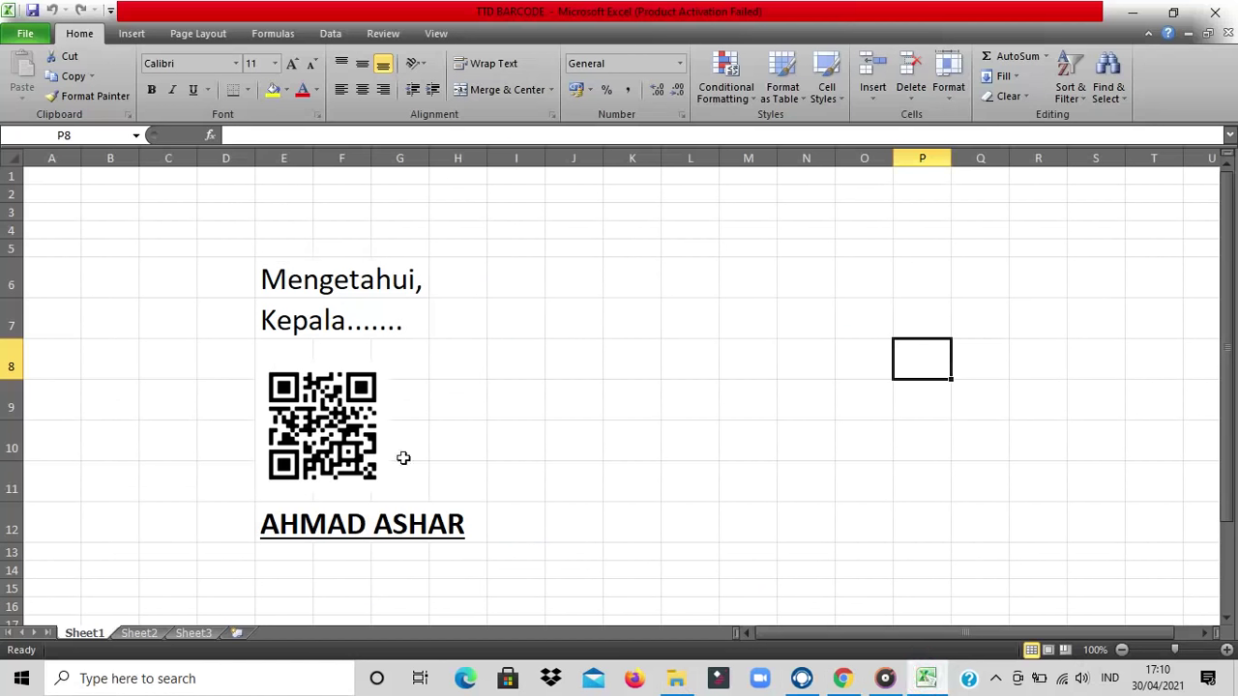
pyautogui.click(347, 427)
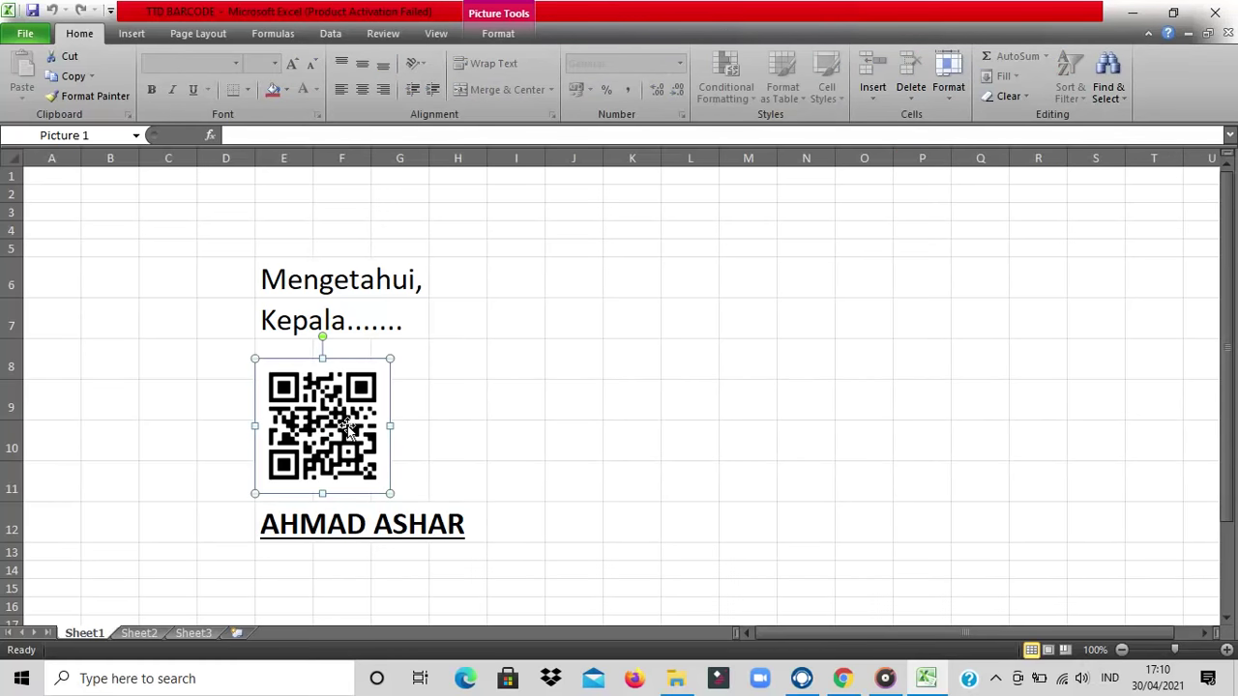
pyautogui.press('Delete')
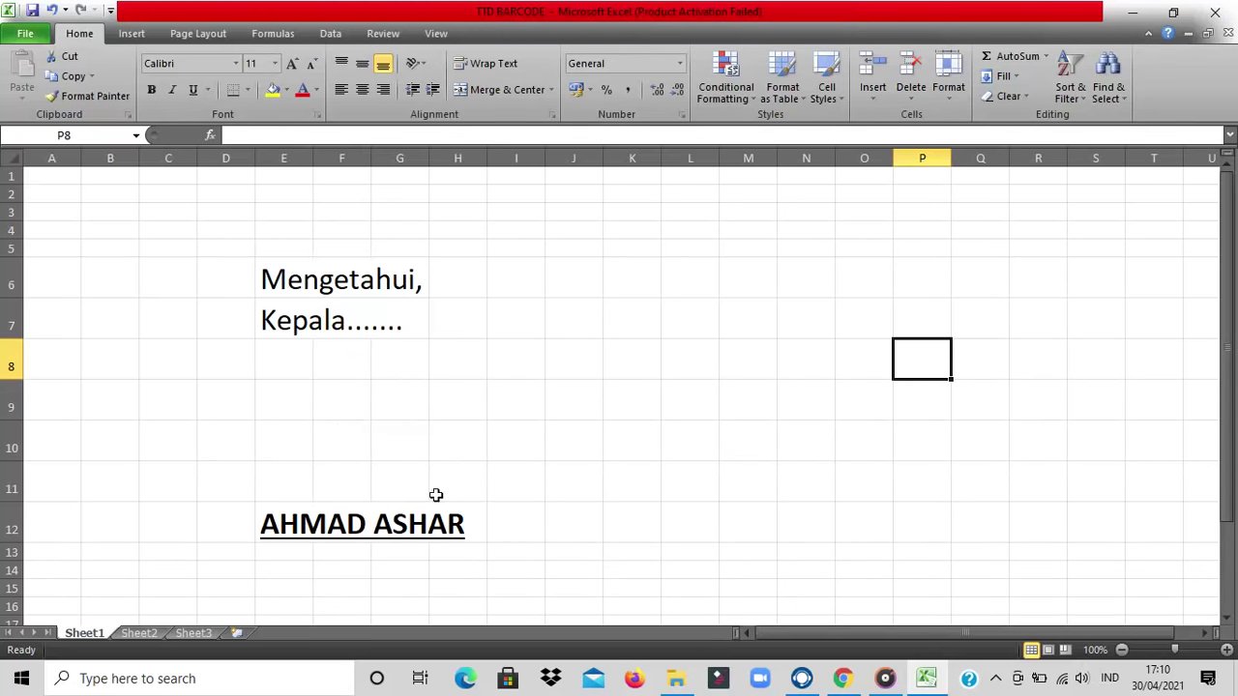
# Step: Insert the picture tanda_tangan_kepala_sekolah_1 from the Downloads folder into Sheet1
pyautogui.click(133, 35)
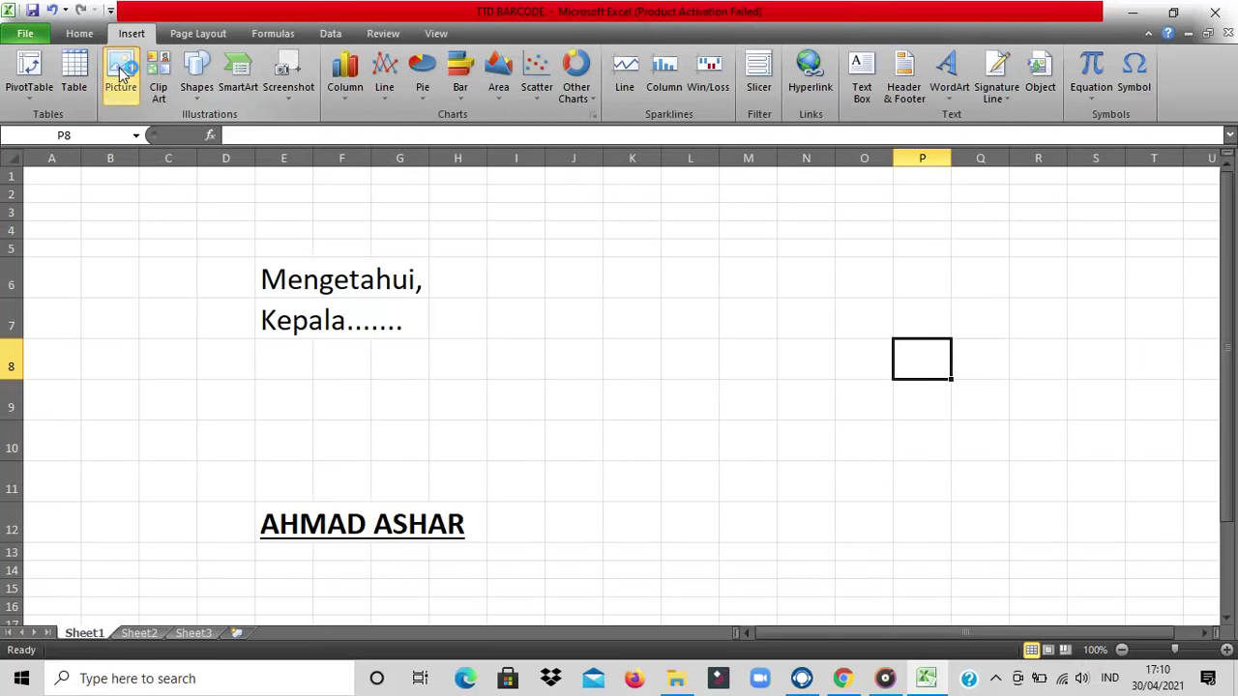
pyautogui.click(122, 76)
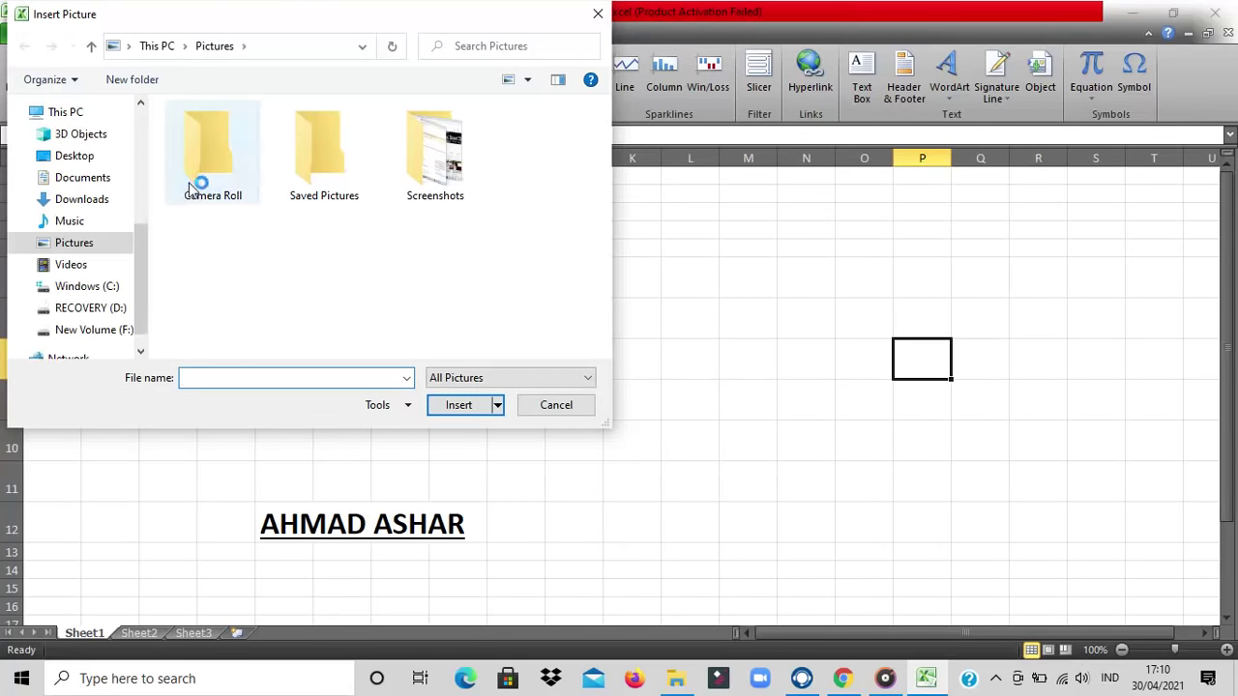
pyautogui.click(94, 199)
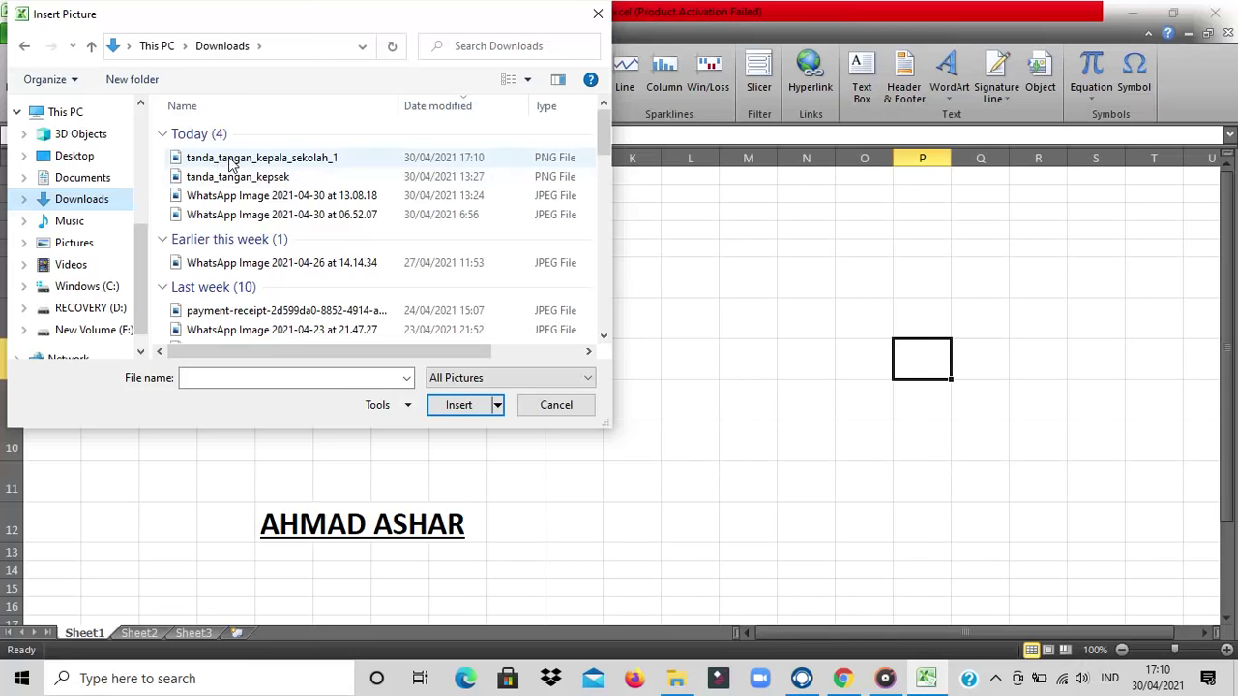
pyautogui.click(229, 159)
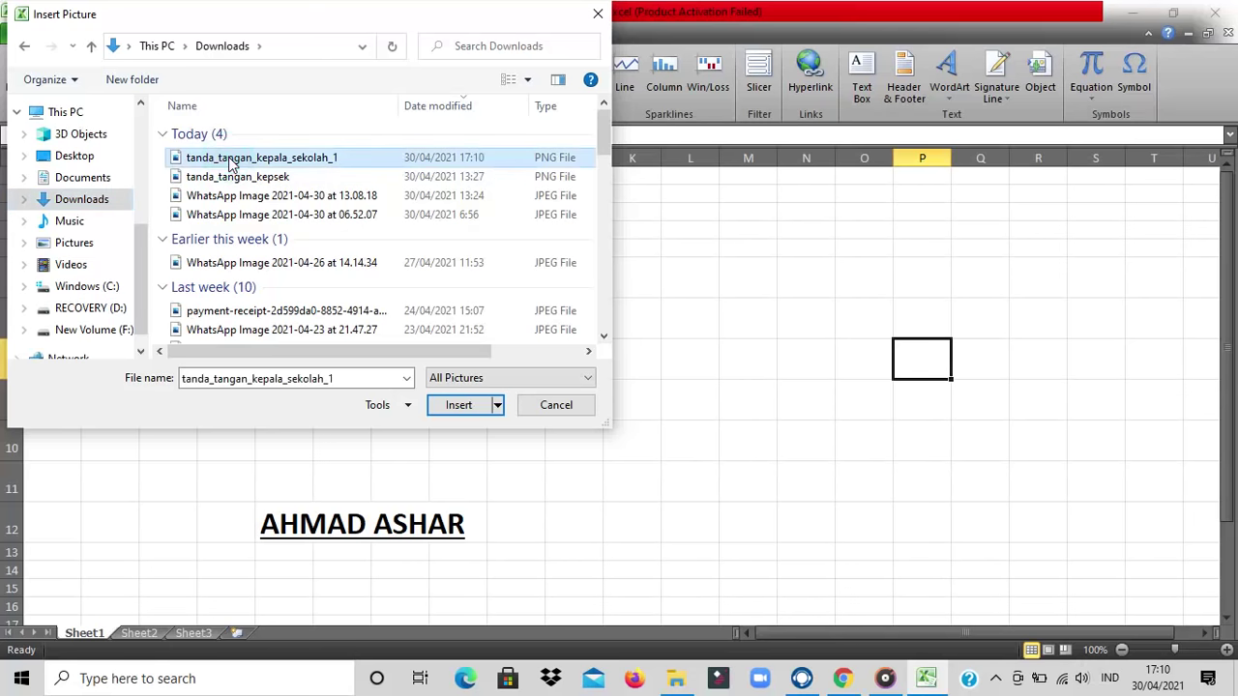
pyautogui.click(459, 407)
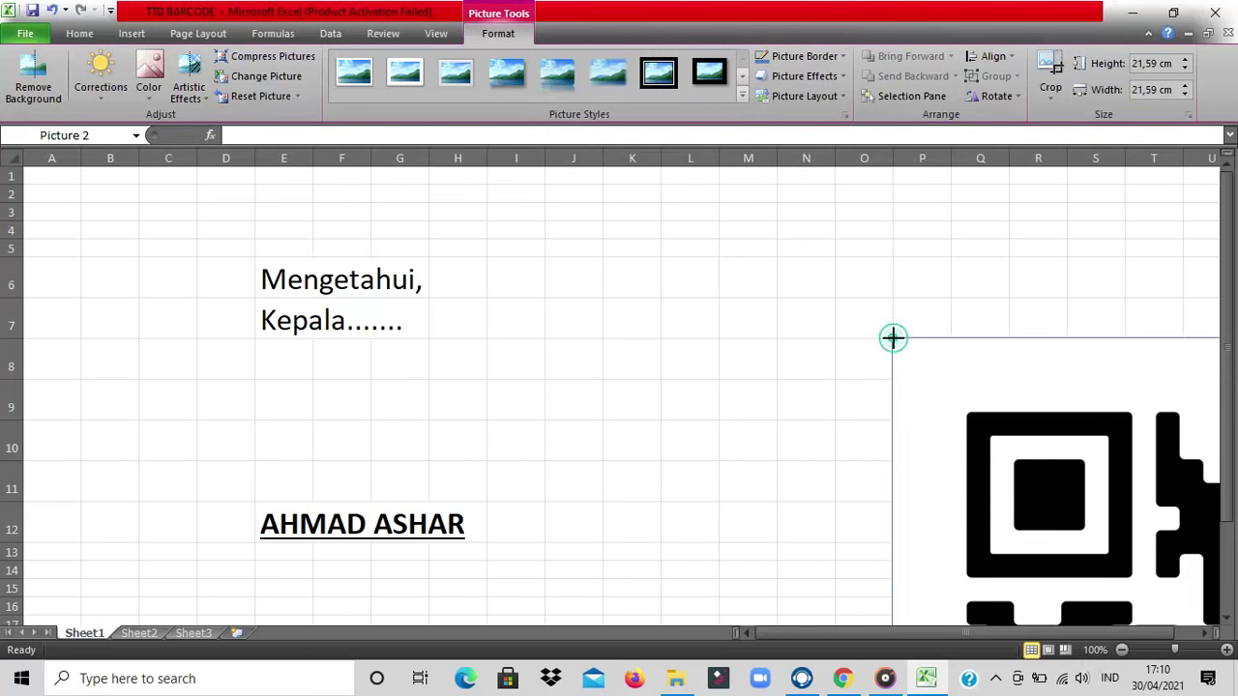
# Step: Shrink the inserted QR code picture to about 5.11 cm square and place it between "Kepala......." and the signatory's name
pyautogui.moveTo(1028, 434)
pyautogui.mouseDown()
pyautogui.moveTo(1115, 522)
pyautogui.moveTo(1023, 432)
pyautogui.mouseUp()
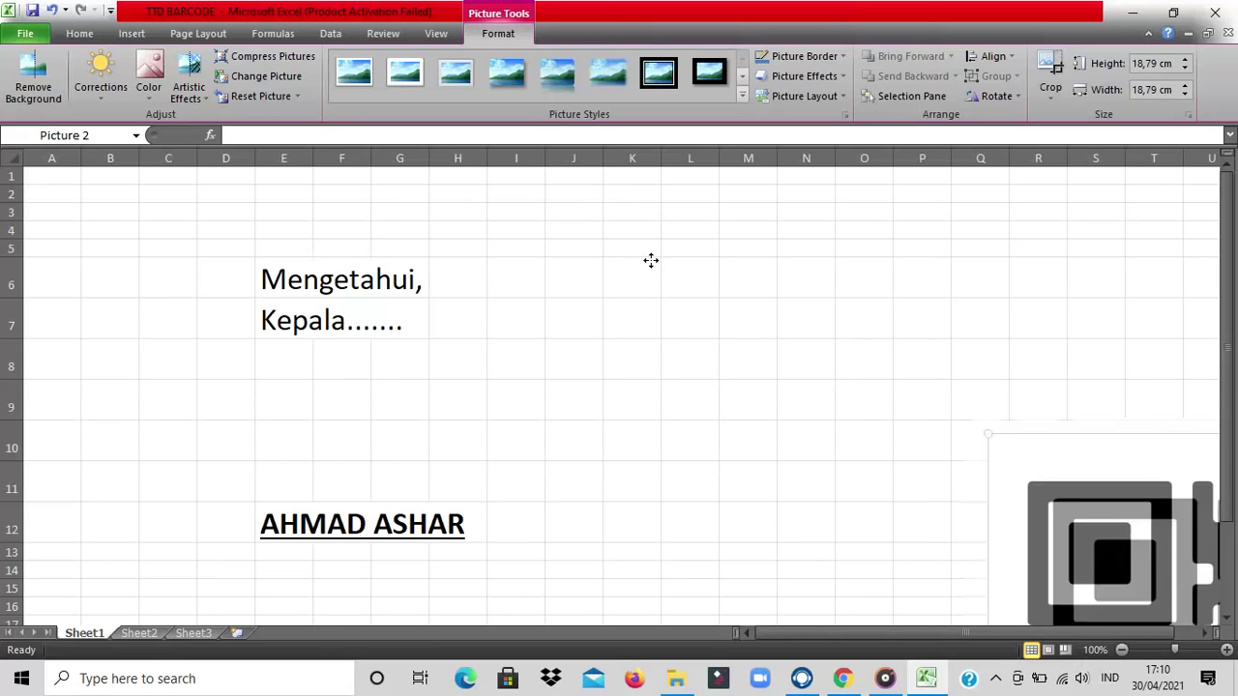
pyautogui.moveTo(651, 260); pyautogui.dragTo(649, 260)
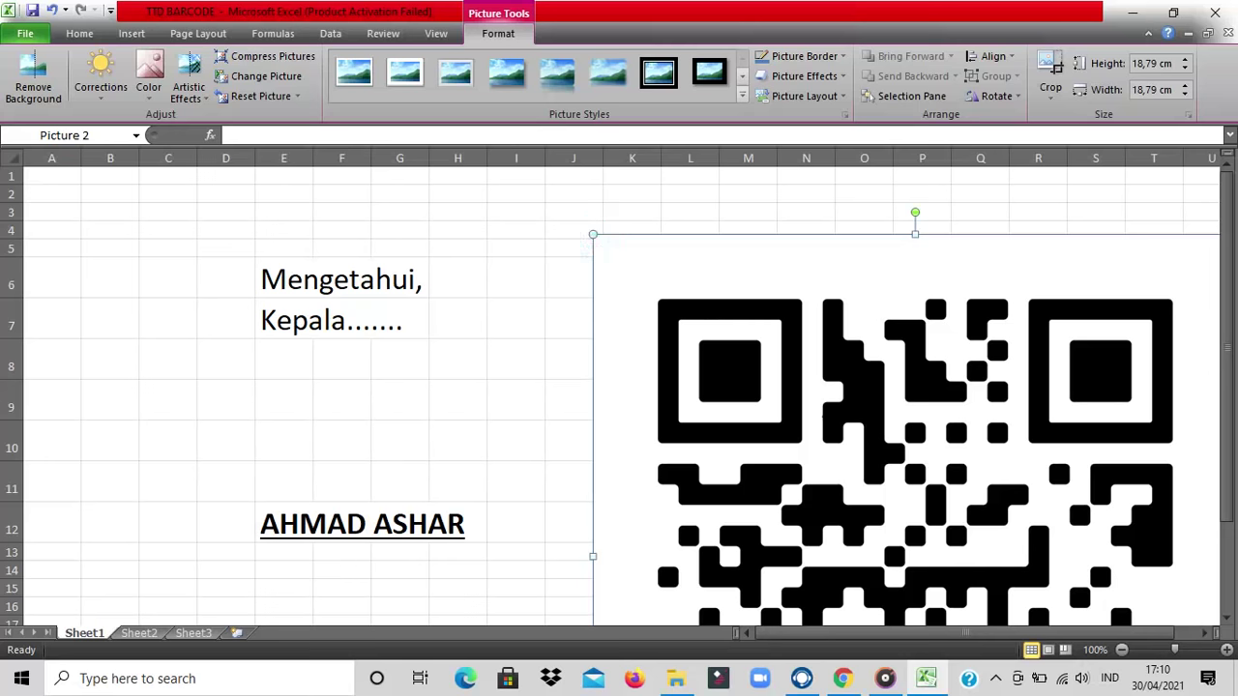
pyautogui.moveTo(593, 234); pyautogui.dragTo(872, 451)
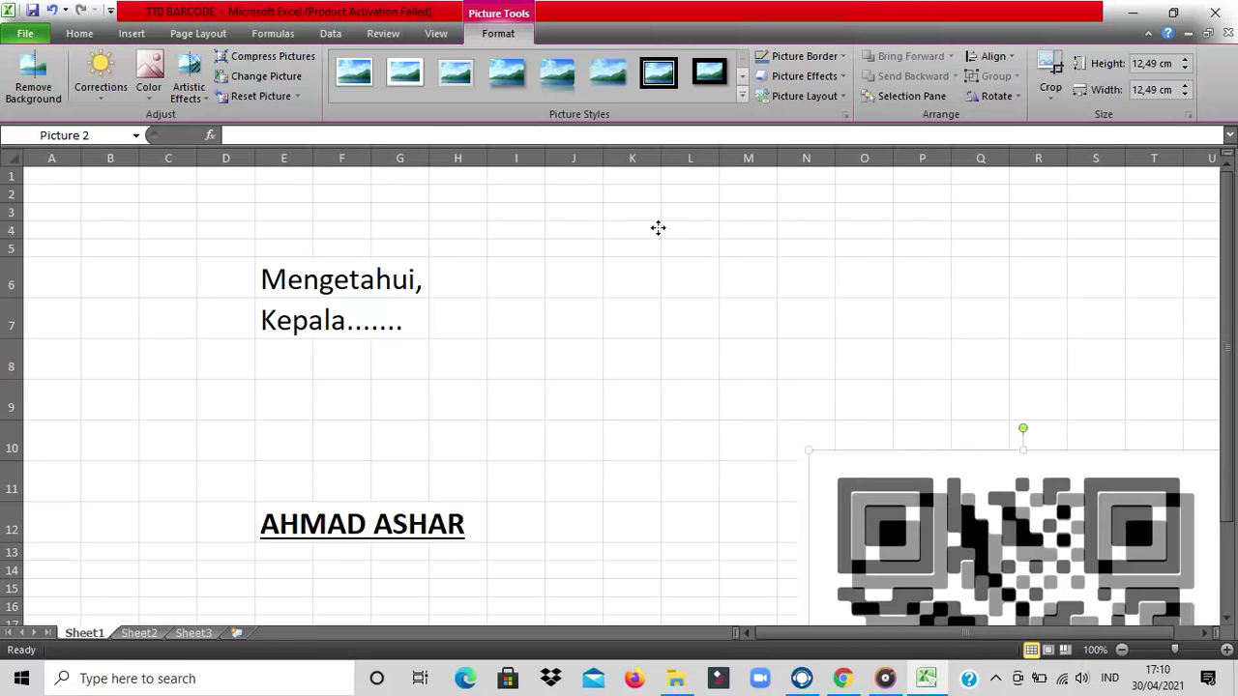
pyautogui.hotkey('ctrl', 'z')
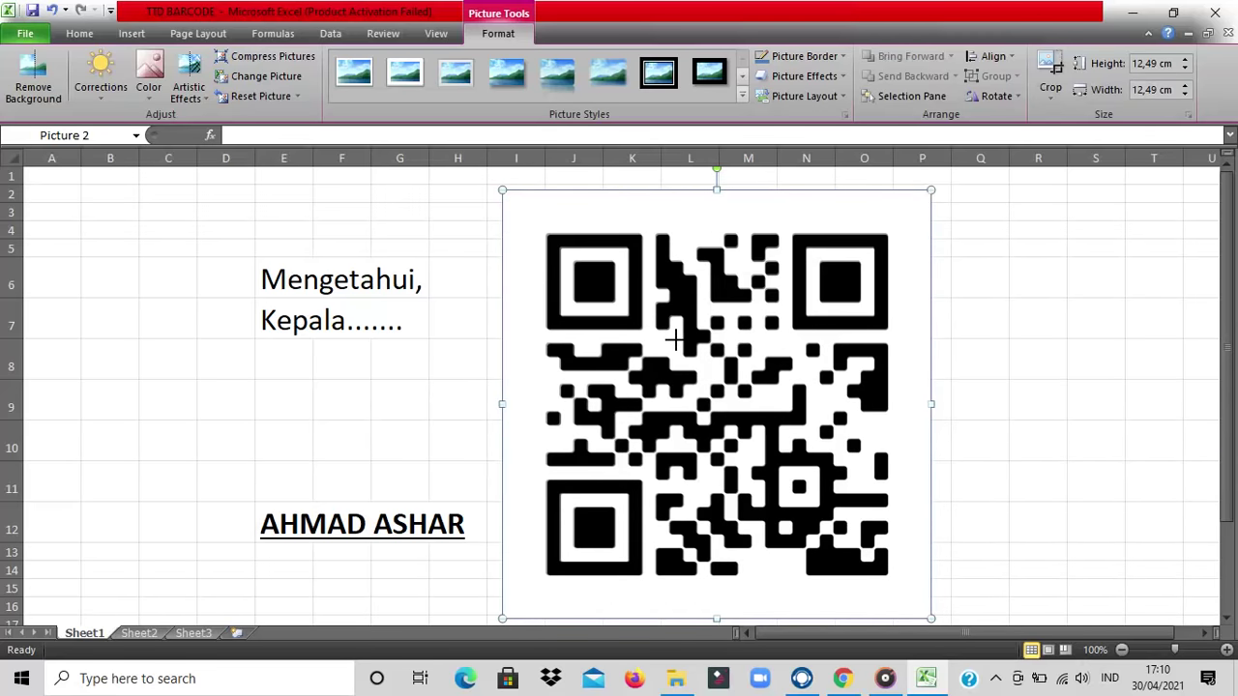
pyautogui.moveTo(674, 340); pyautogui.dragTo(676, 343)
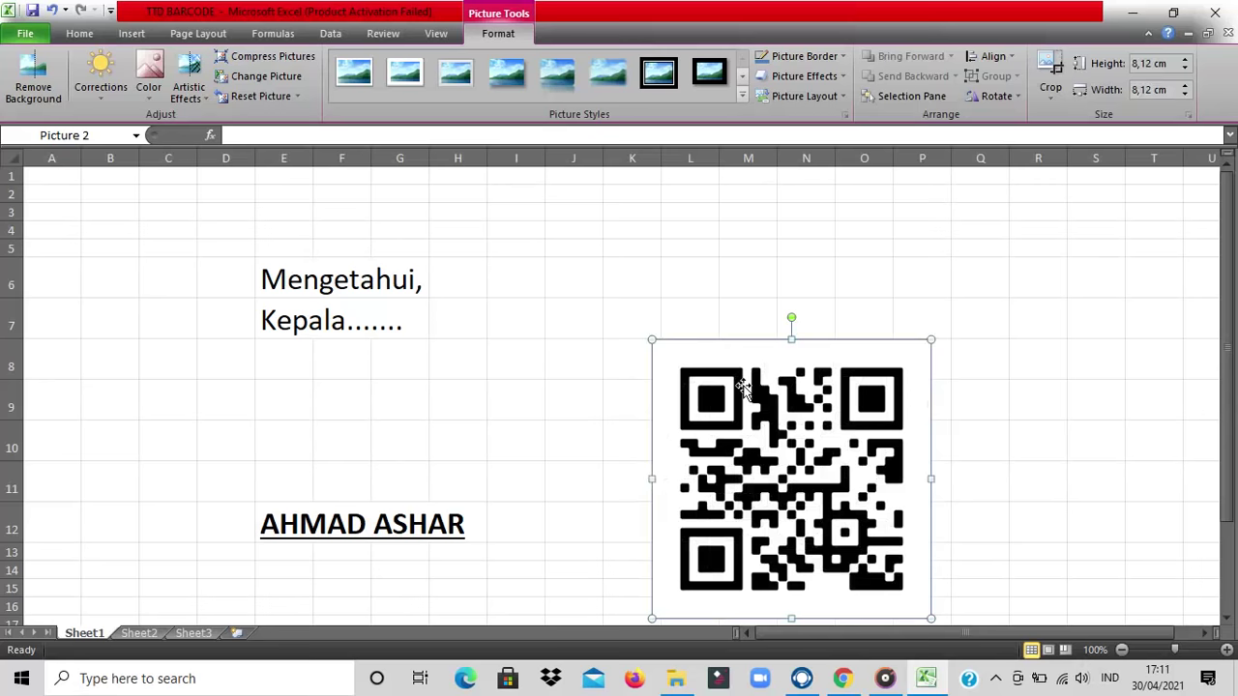
pyautogui.moveTo(608, 283); pyautogui.dragTo(602, 278)
pyautogui.moveTo(511, 229); pyautogui.dragTo(650, 324)
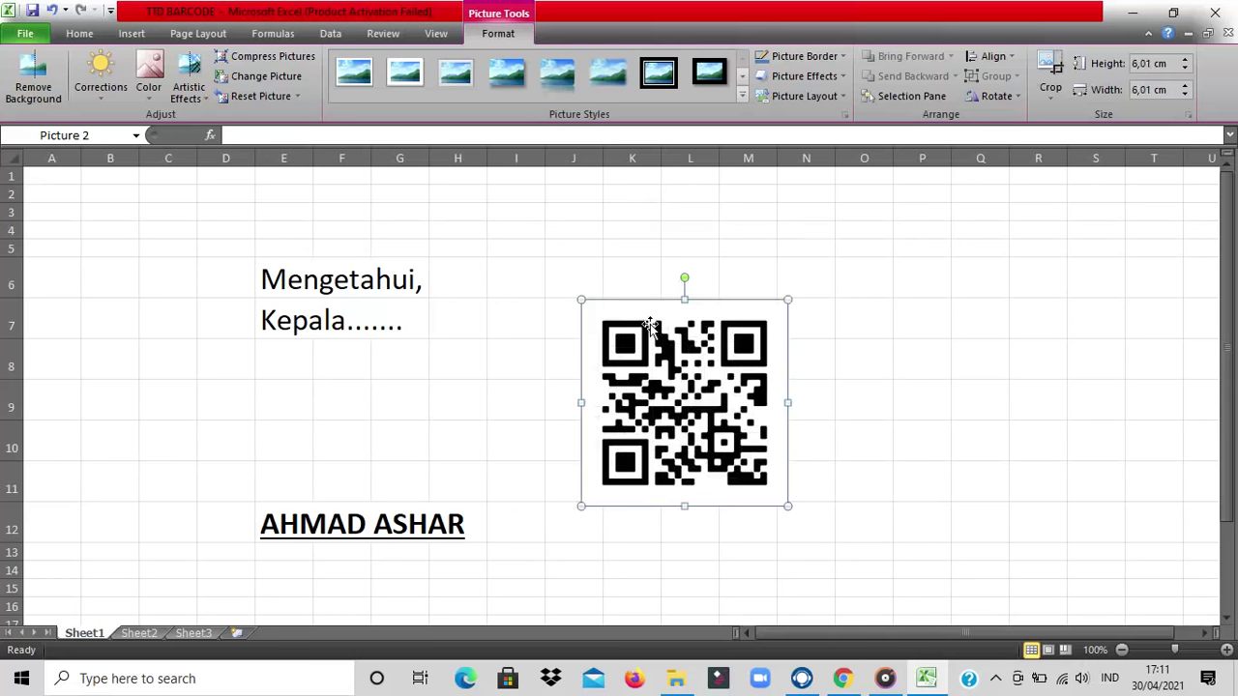
pyautogui.click(581, 299)
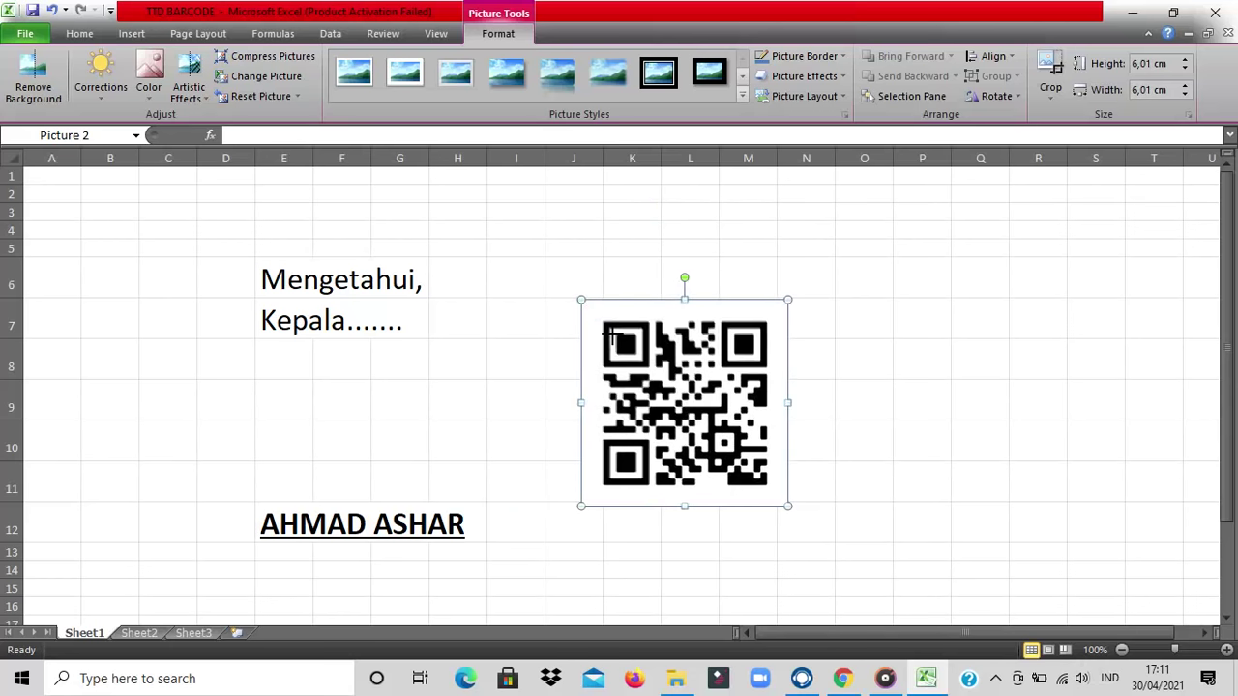
pyautogui.moveTo(610, 334); pyautogui.dragTo(612, 331)
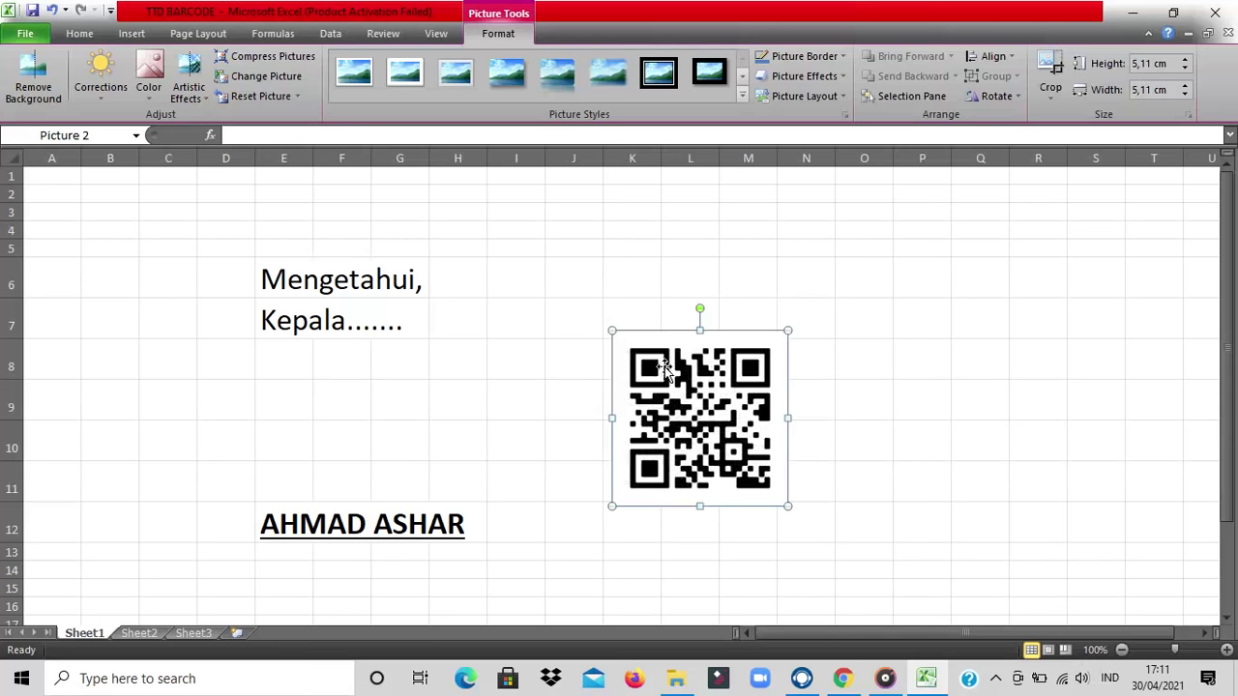
pyautogui.moveTo(664, 367); pyautogui.dragTo(297, 372)
pyautogui.click(628, 335)
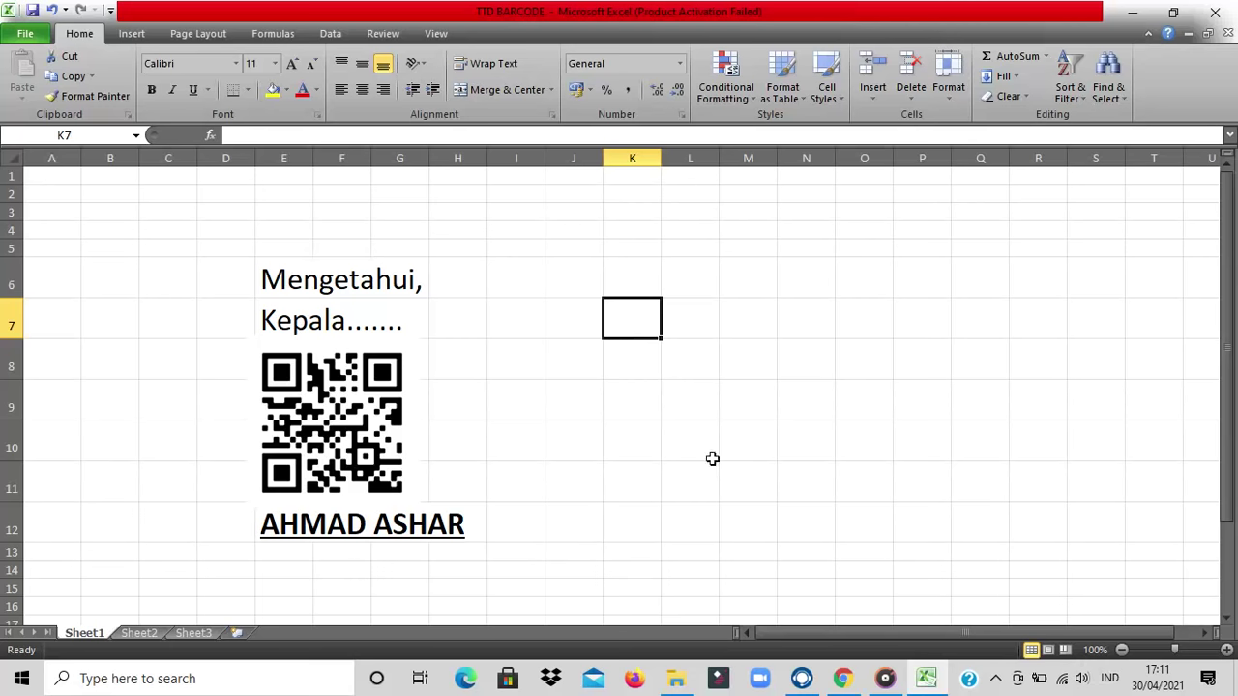
pyautogui.click(676, 684)
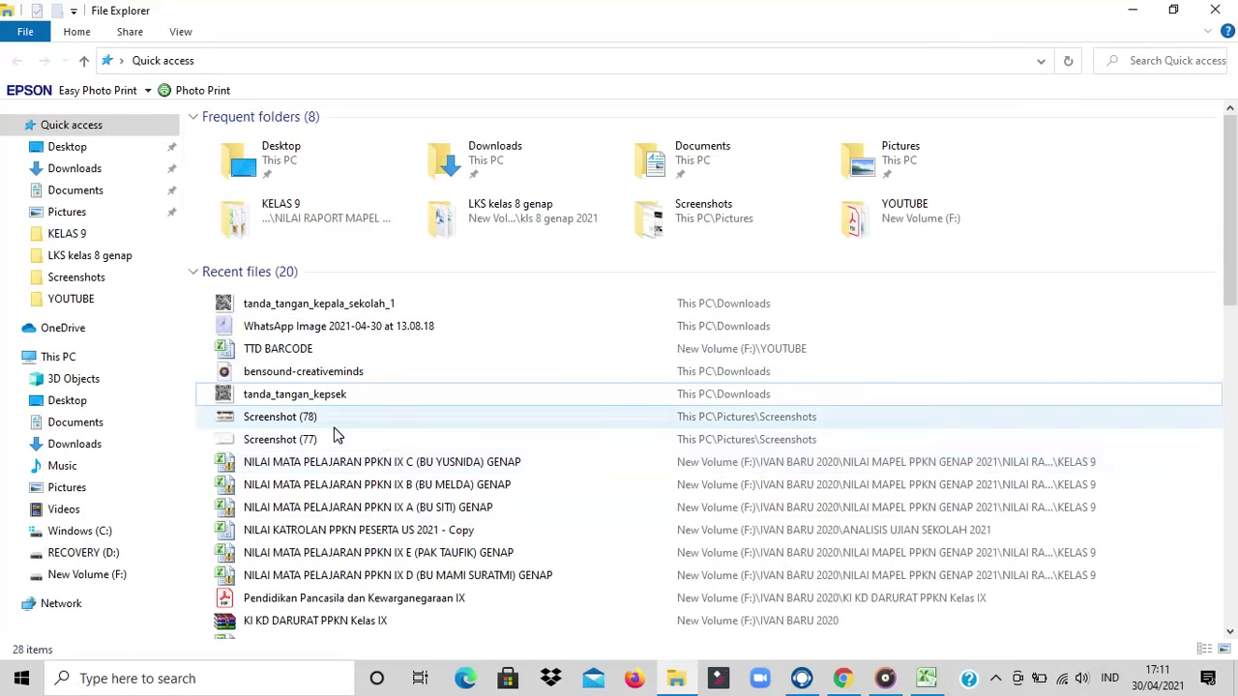
pyautogui.click(842, 678)
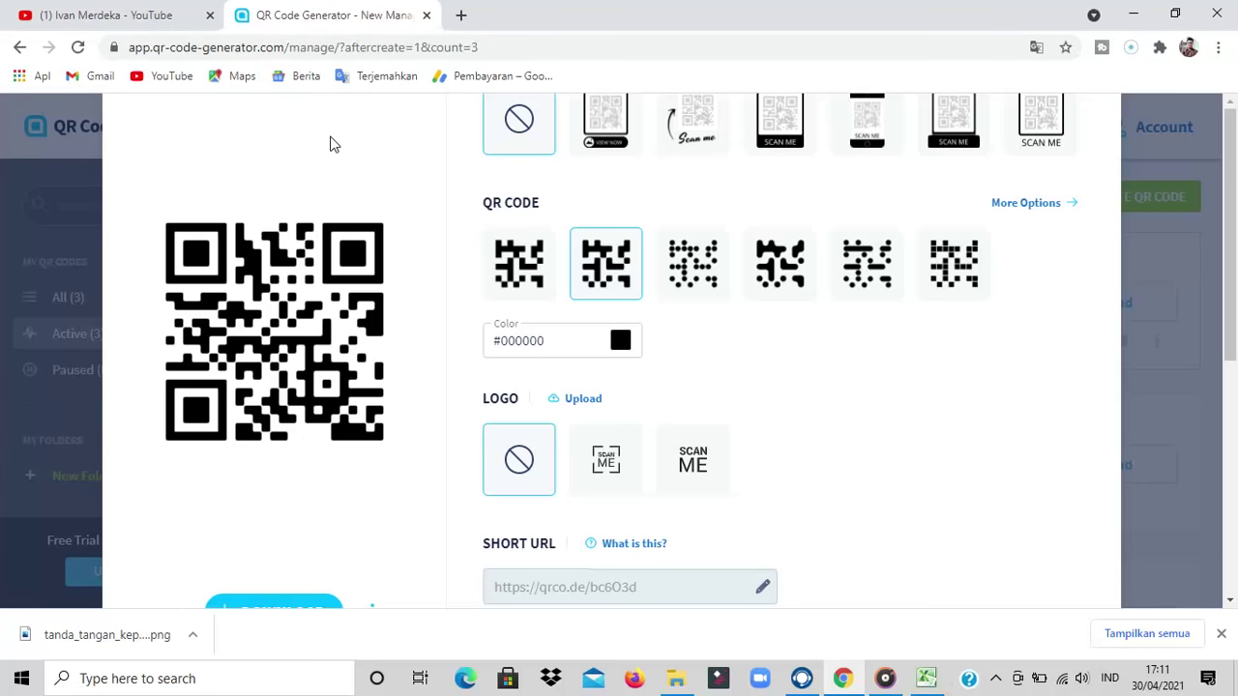
pyautogui.click(927, 679)
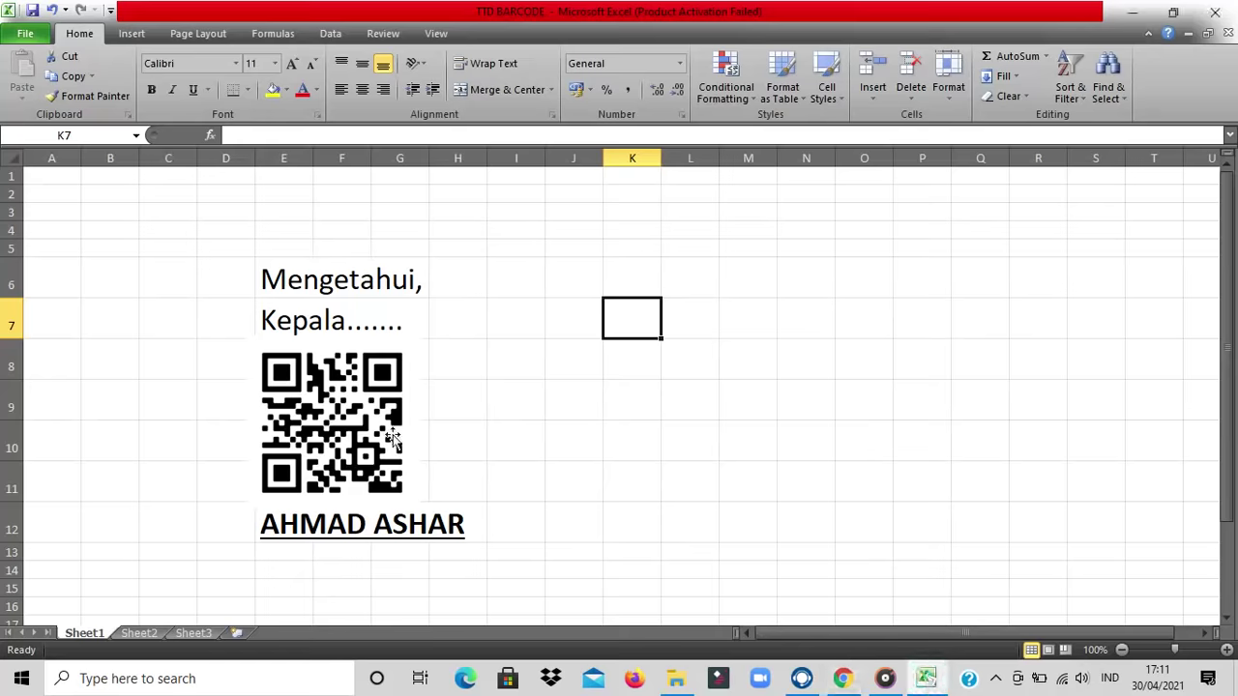
pyautogui.click(995, 679)
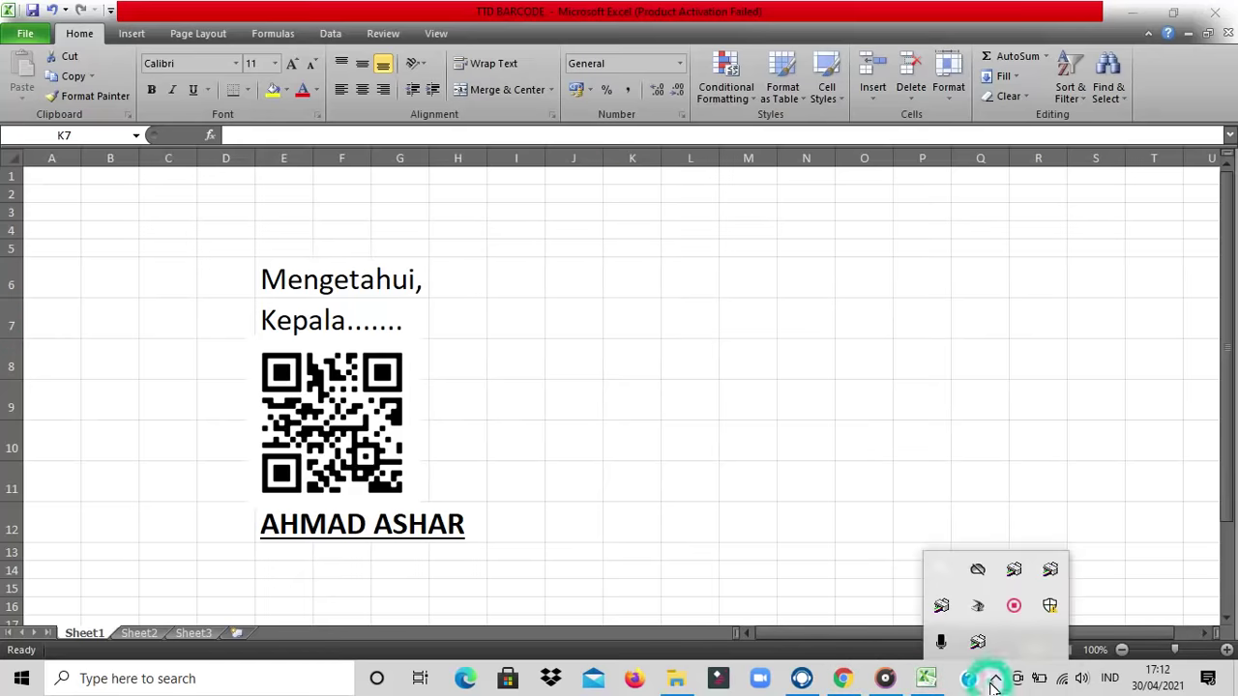
pyautogui.rightClick(1015, 611)
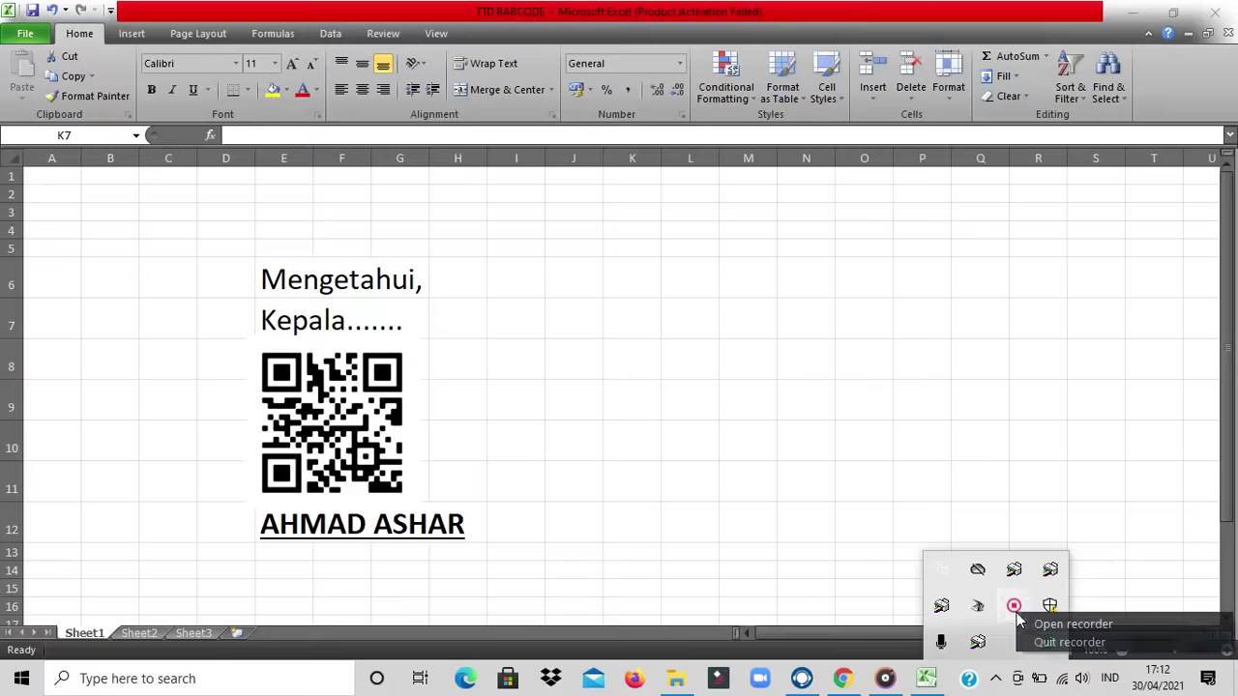